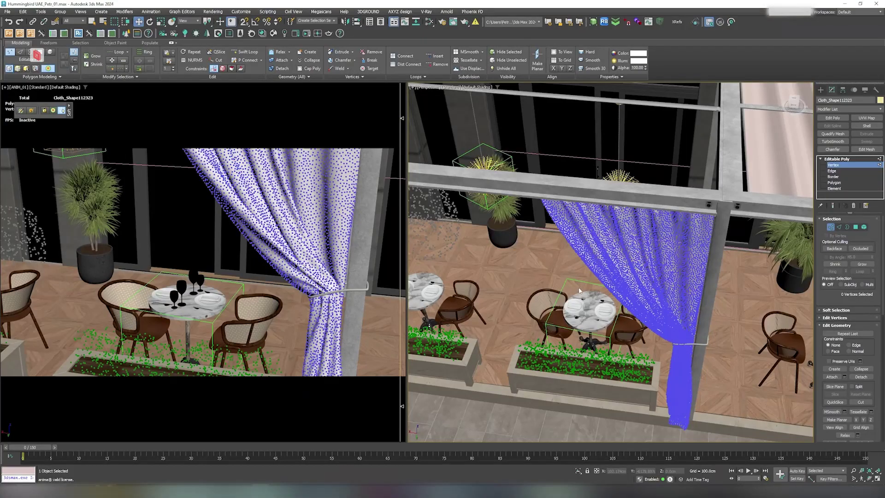
Circle-select a fan of vertices along the curtain's upper inner edge
middle_click_drag(620, 294, 575, 284, "alt")
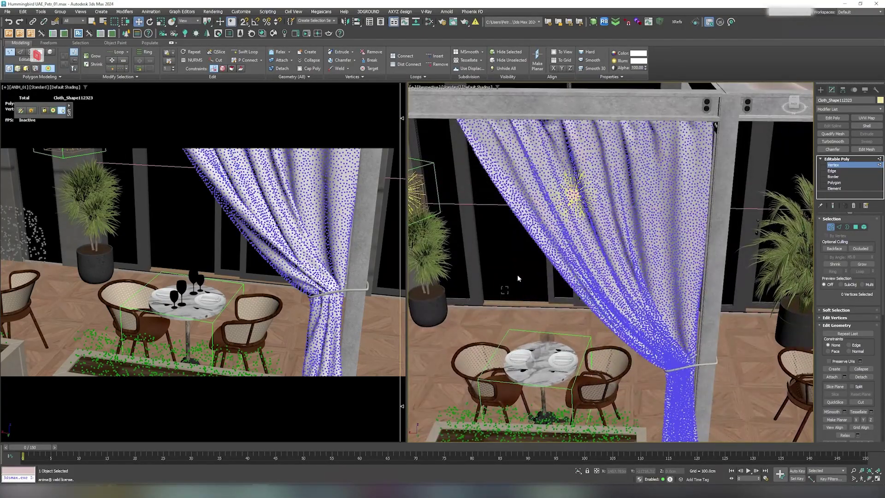
left_click_drag(518, 277, 578, 228)
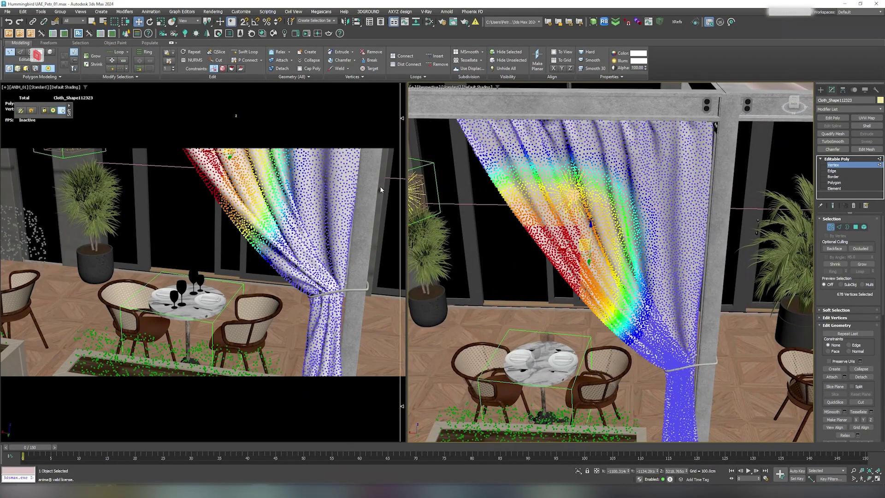
left_click_drag(115, 21, 115, 32)
left_click_drag(567, 239, 587, 231)
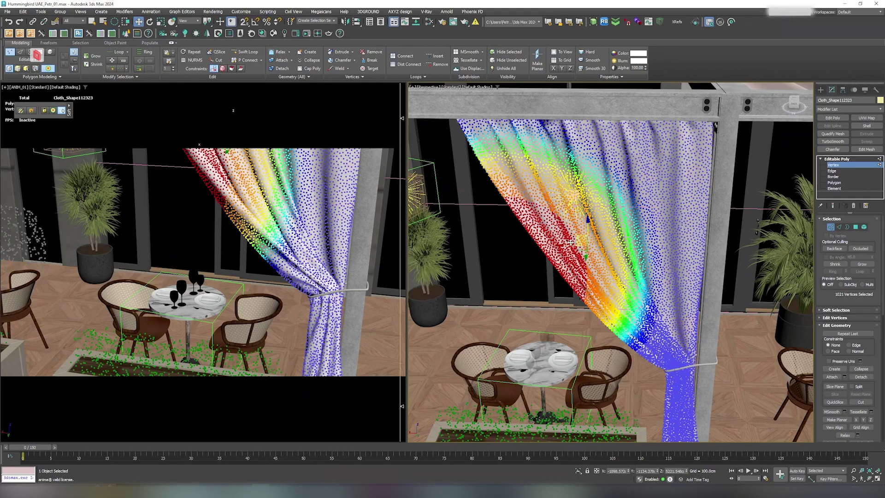
middle_click_drag(571, 242, 553, 248)
Turn on Soft Selection with a 38.225cm falloff on a smaller curtain vertex patch
left_click(835, 310)
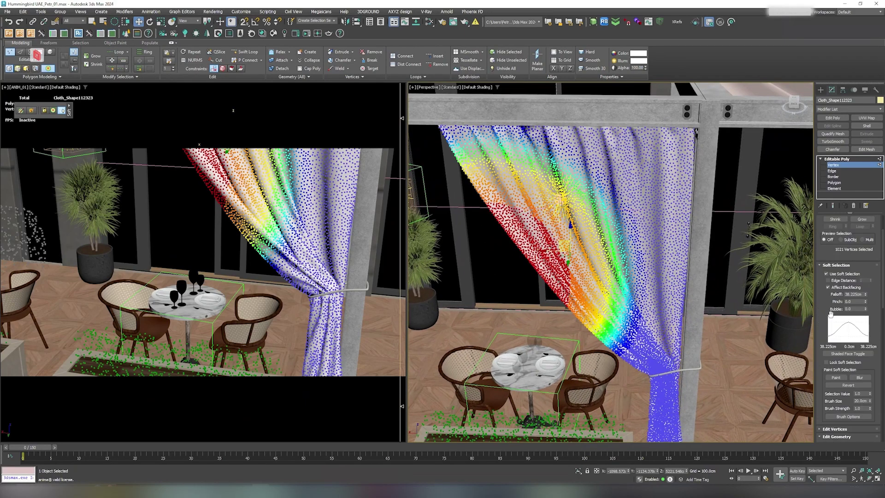
left_click(830, 275)
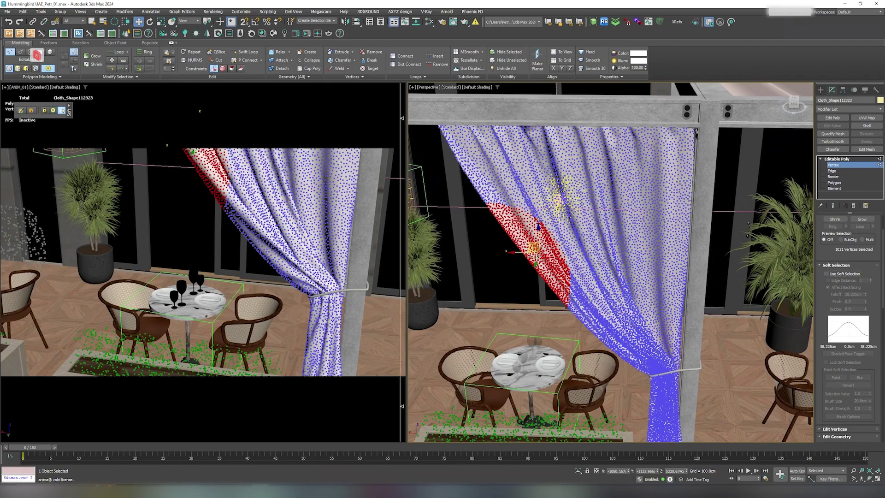
left_click(828, 274)
scroll(571, 279, "down", 5)
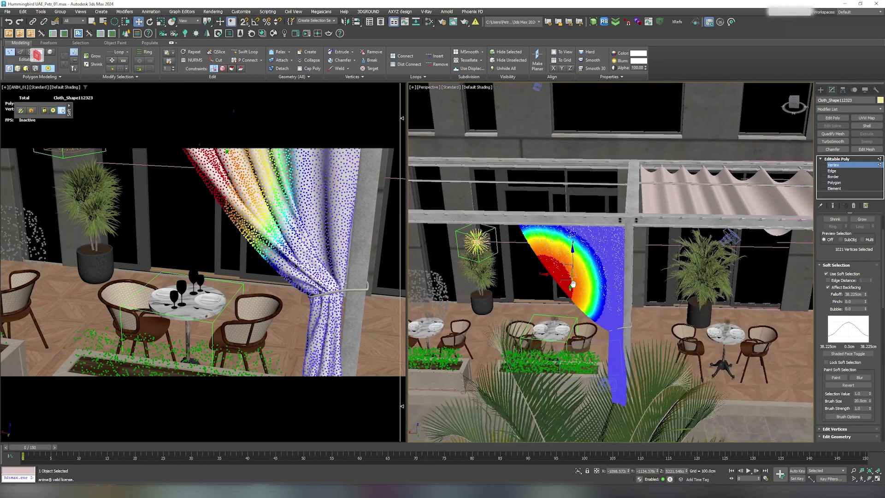
left_click_drag(569, 280, 572, 284)
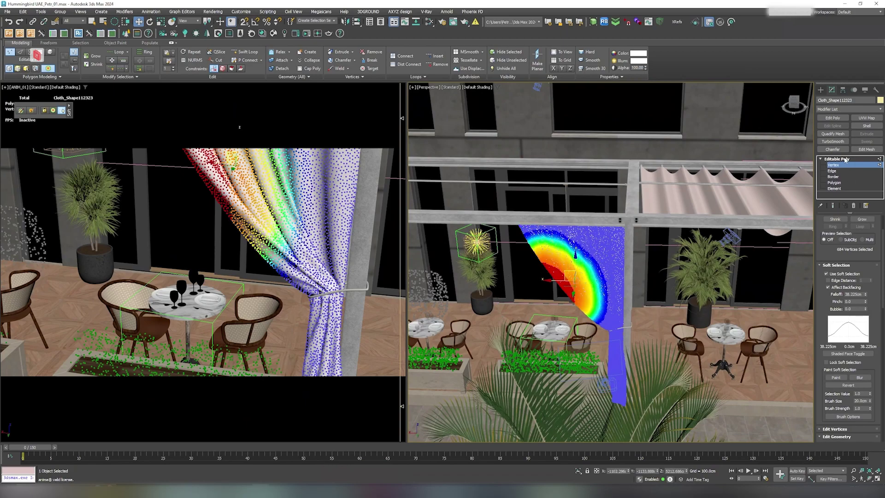
left_click(834, 109)
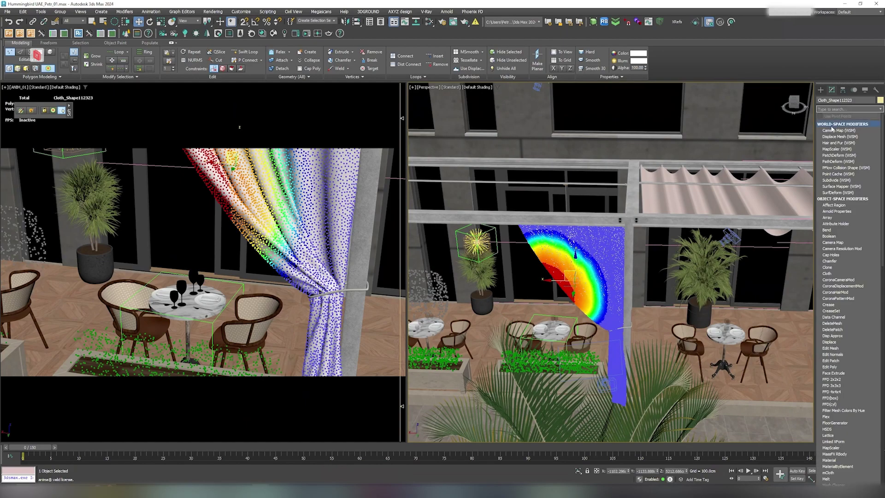
Add a Noise modifier to the curtain vertices with 5.0cm strength on X, Y and Z
type("no")
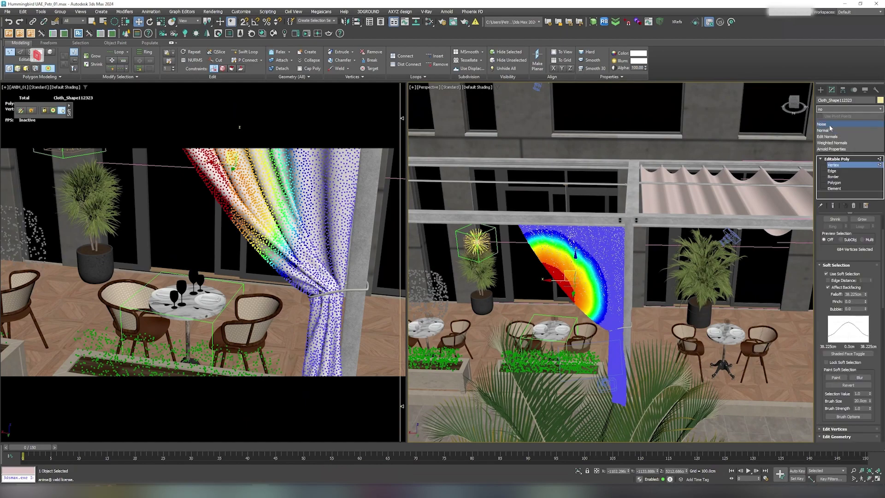
left_click(830, 125)
scroll(579, 267, "up", 3)
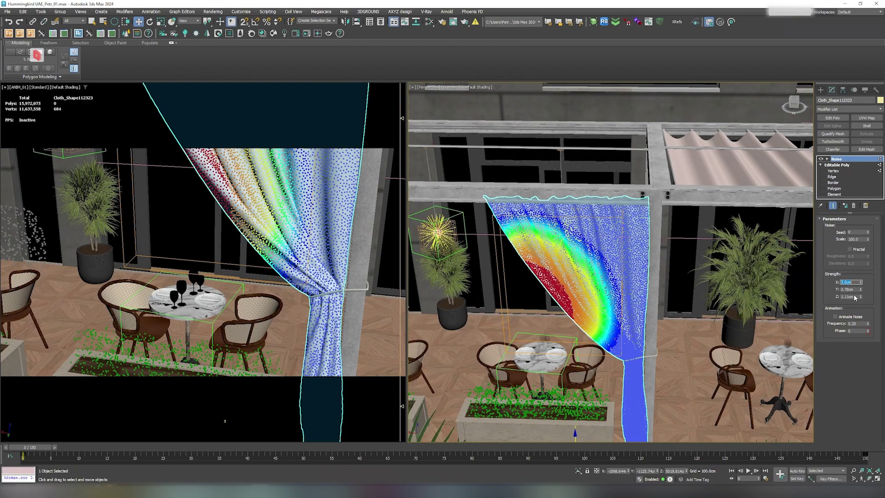
type("5")
key("Return")
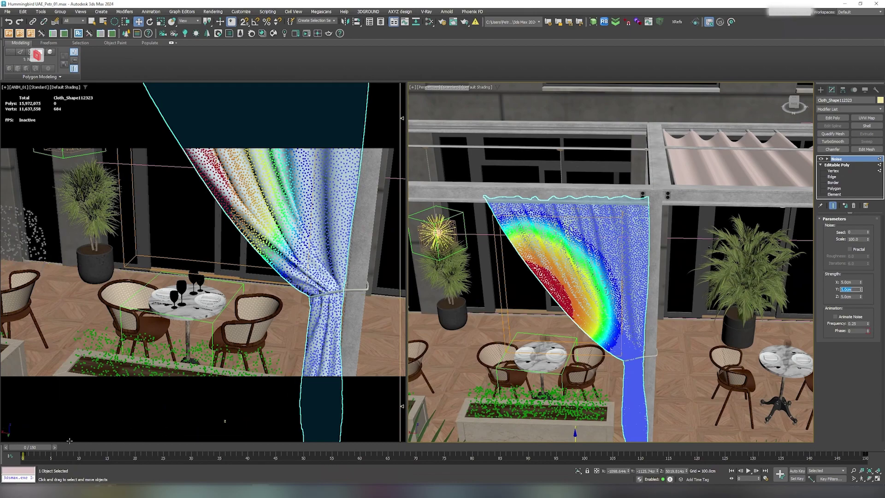
Enable Animate Noise and Fractal, scrubbing the timeline to preview the cloth deformation
left_click_drag(36, 450, 220, 448)
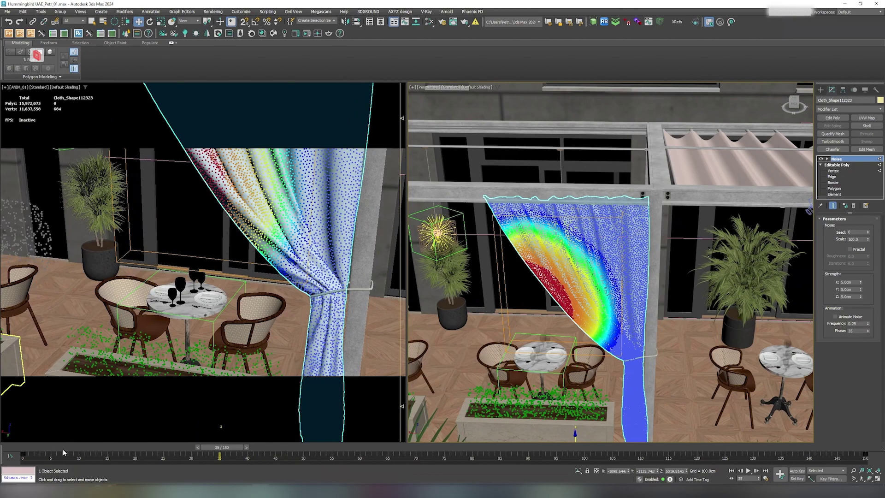
left_click_drag(63, 453, 2, 452)
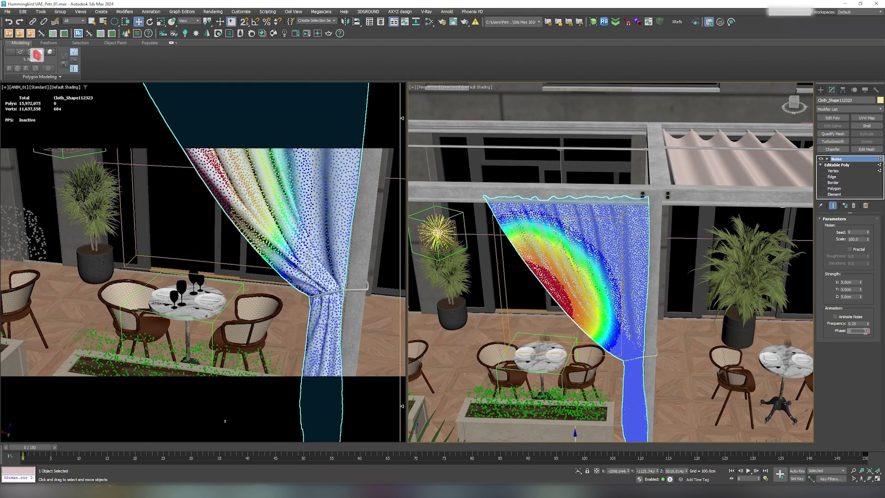
left_click(836, 317)
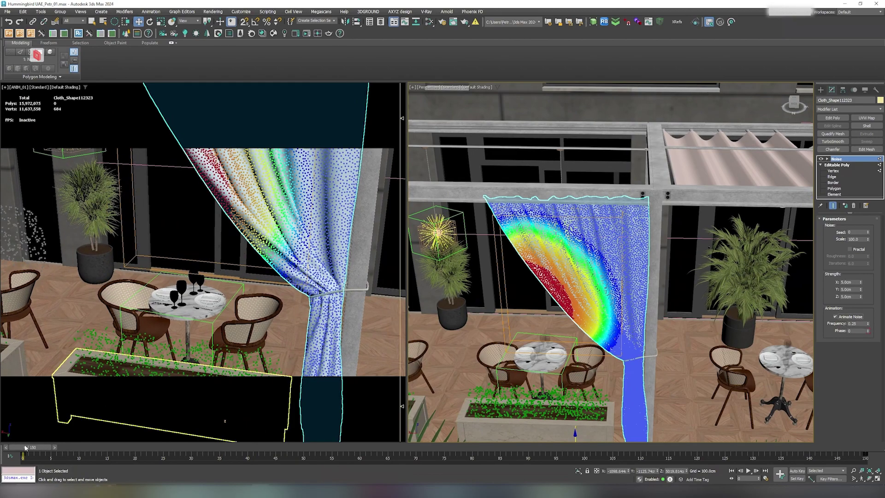
mouse_move(27, 448)
left_mouse_down()
mouse_move(570, 456)
mouse_move(652, 436)
mouse_move(14, 441)
left_mouse_up()
left_click(851, 249)
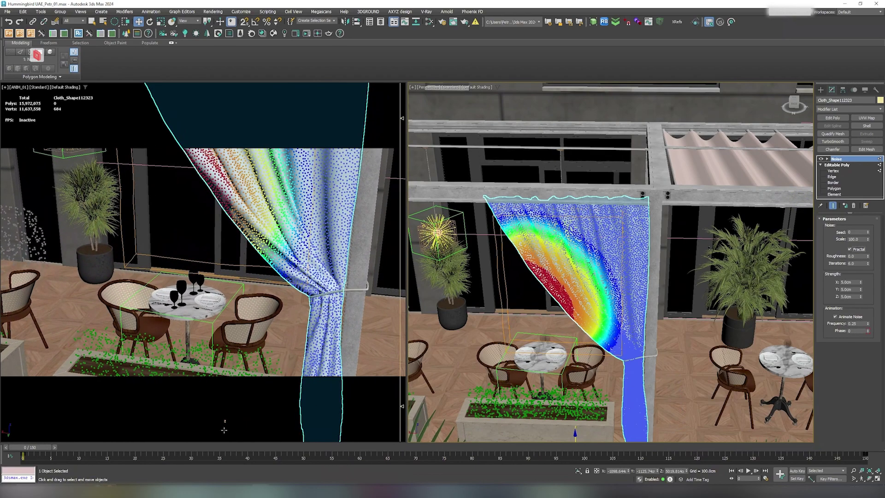
mouse_move(31, 452)
left_mouse_down()
mouse_move(369, 456)
mouse_move(22, 456)
left_mouse_up()
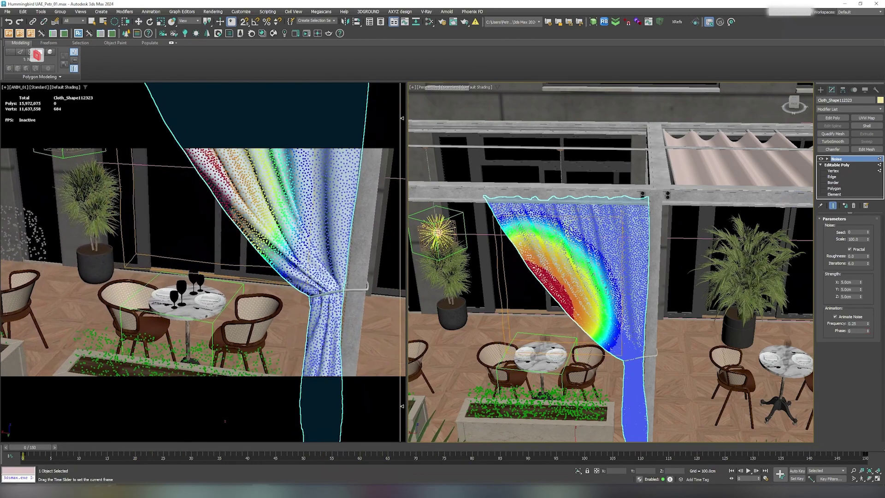
key("w")
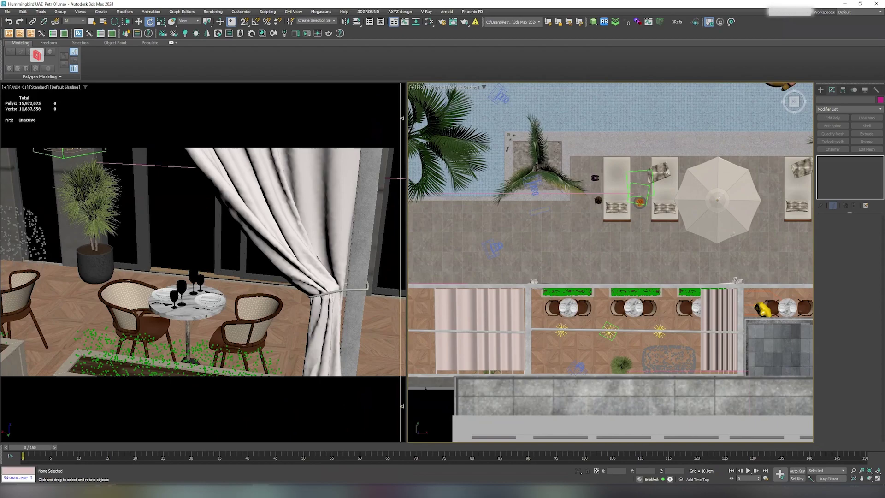
Create a Dummy helper with AutoGrid at the first round table
left_click(820, 89)
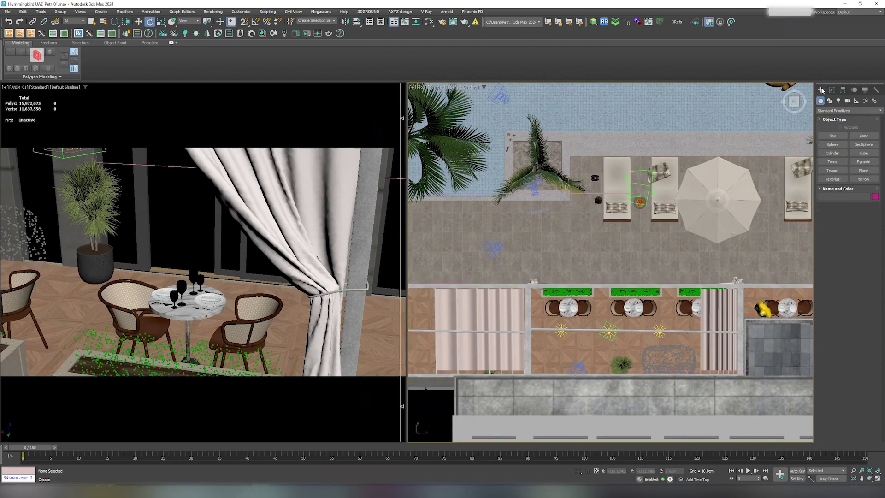
left_click(856, 100)
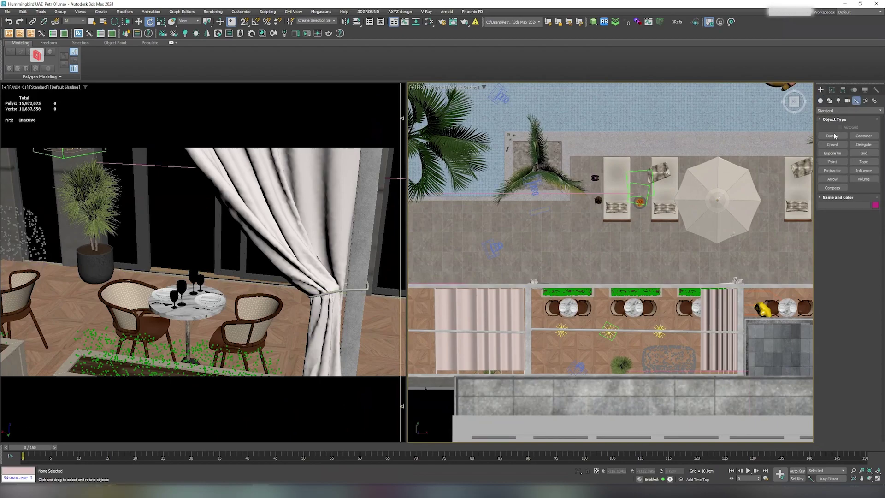
left_click(832, 136)
scroll(571, 316, "up", 4)
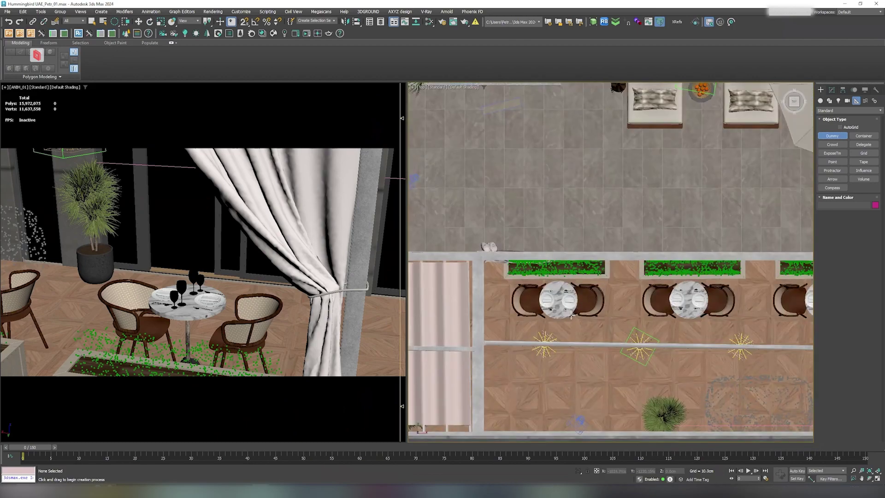
left_click(850, 127)
left_click_drag(561, 334, 597, 313)
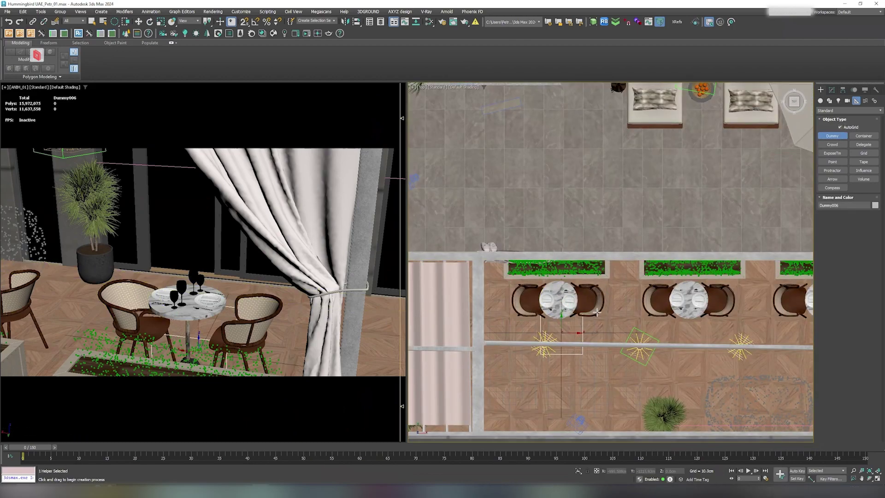
key("w")
Raise the dummy up to the tabletop and bring the pool camera into view
left_click(561, 299)
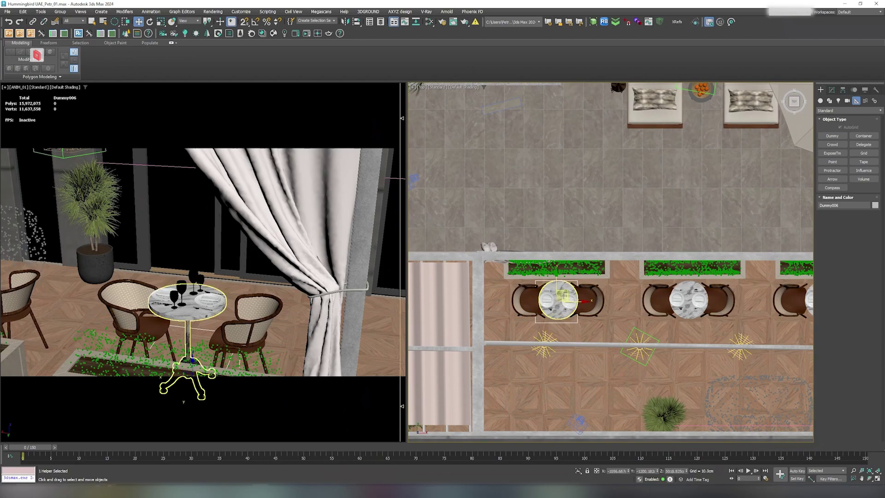
middle_click_drag(563, 298, 570, 264, "alt")
left_click_drag(547, 290, 547, 249)
middle_click_drag(587, 235, 549, 269, "alt")
scroll(547, 269, "down", 3)
key("t")
key("z")
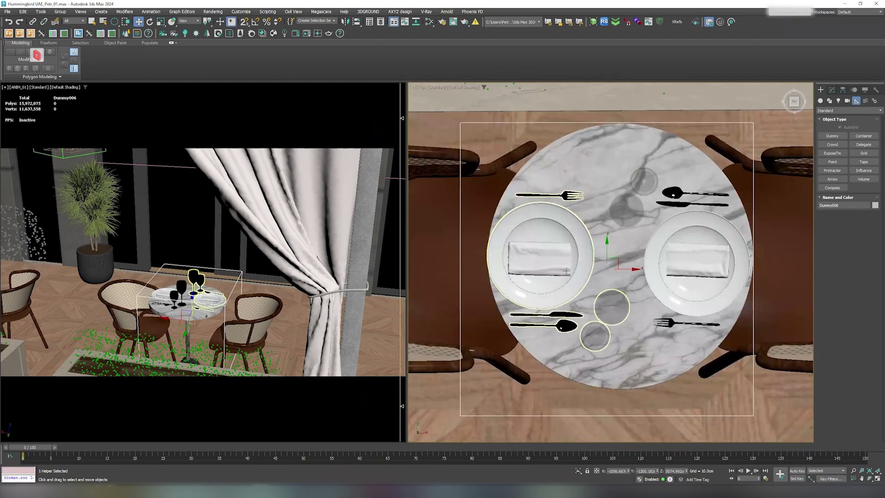
scroll(566, 271, "down", 10)
middle_click_drag(597, 299, 593, 322)
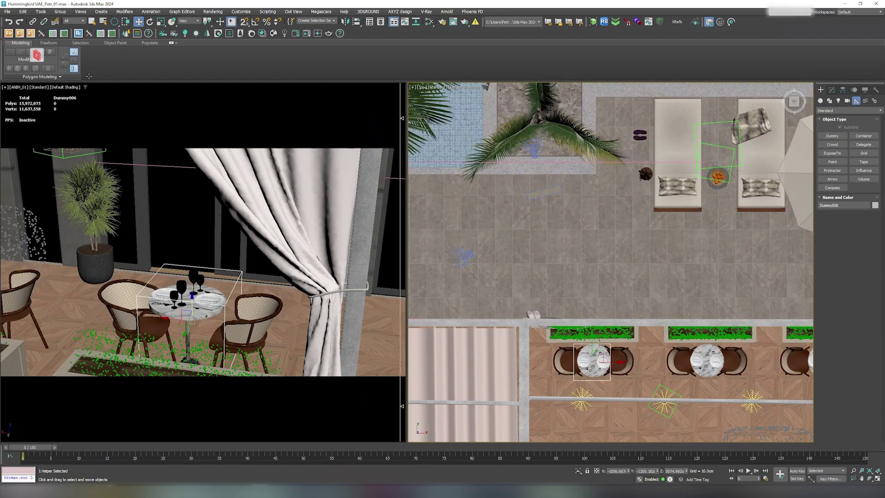
Link the ANIM_01 camera as a child of Dummy006 with Select and Link
left_click(33, 22)
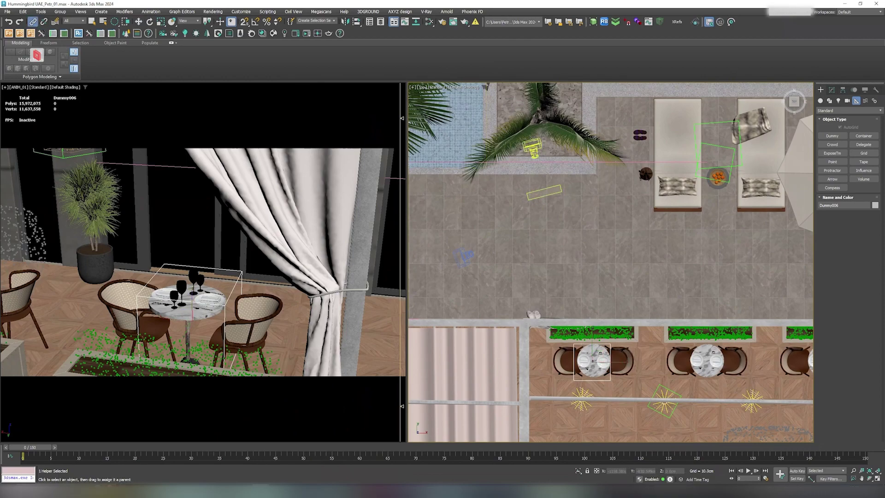
left_click(533, 148)
left_click_drag(541, 180, 602, 382)
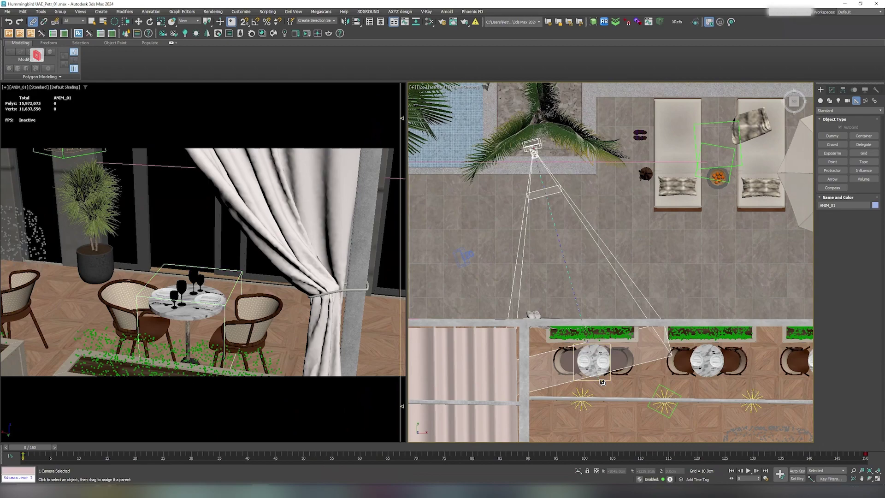
right_click(633, 298)
Test-rotate Dummy006 to check the linked camera follows, then undo
left_click(557, 291)
key("e")
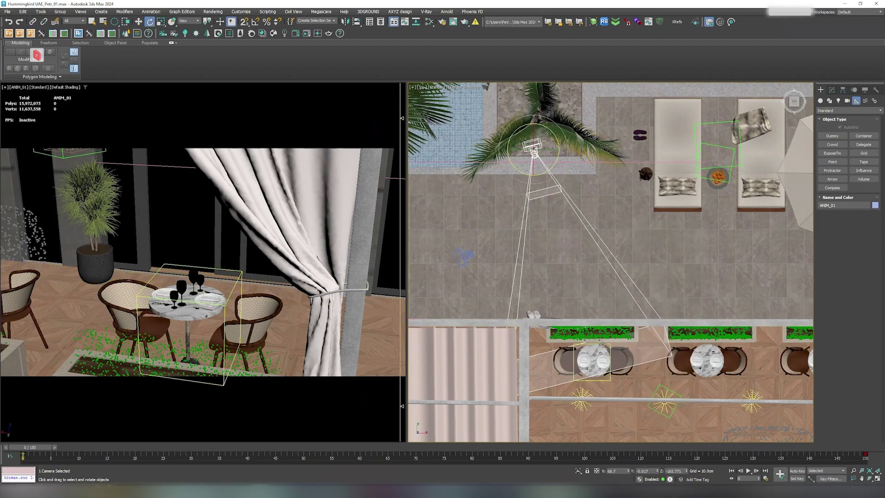
left_click(602, 344)
left_click_drag(604, 344, 618, 357)
key("ctrl+z")
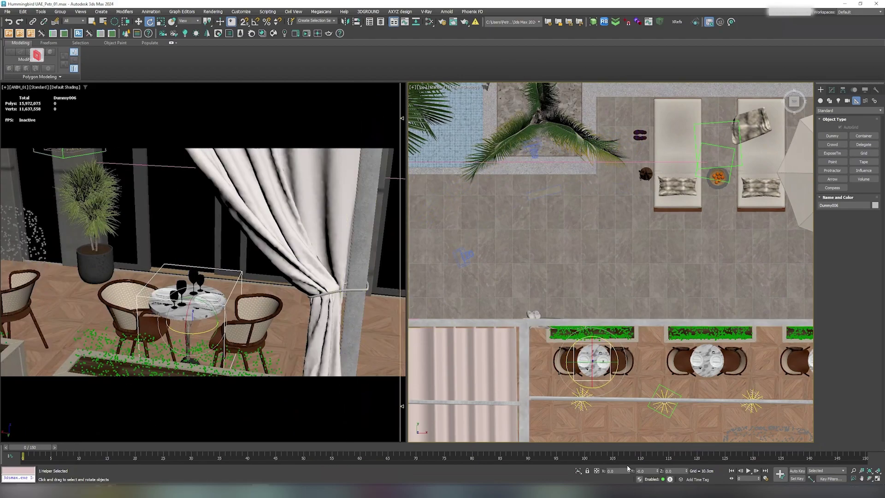
With Auto Key on at frame 150, rotate Dummy006 to swing the ANIM_01 camera around the table
left_click(798, 471)
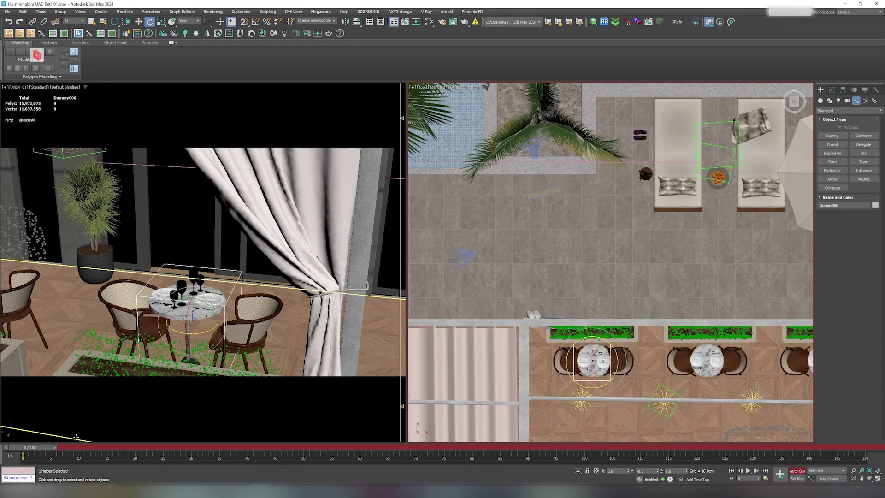
left_click_drag(39, 448, 866, 449)
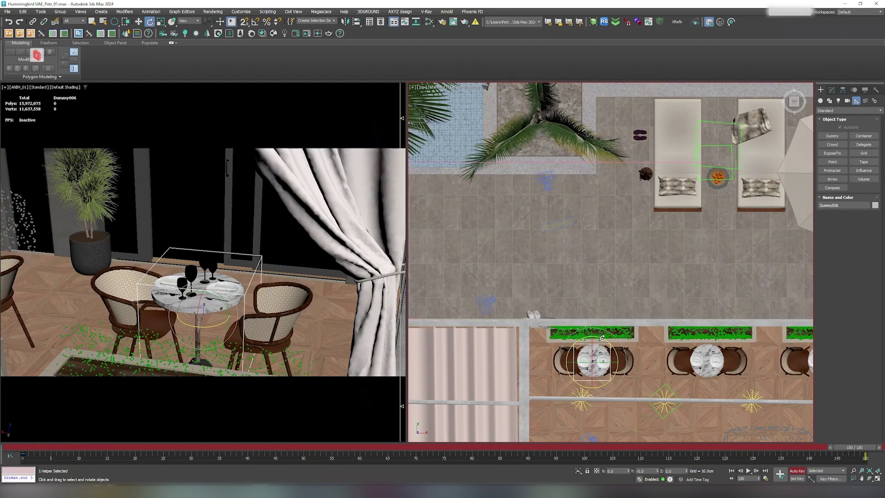
left_click_drag(599, 326, 636, 342)
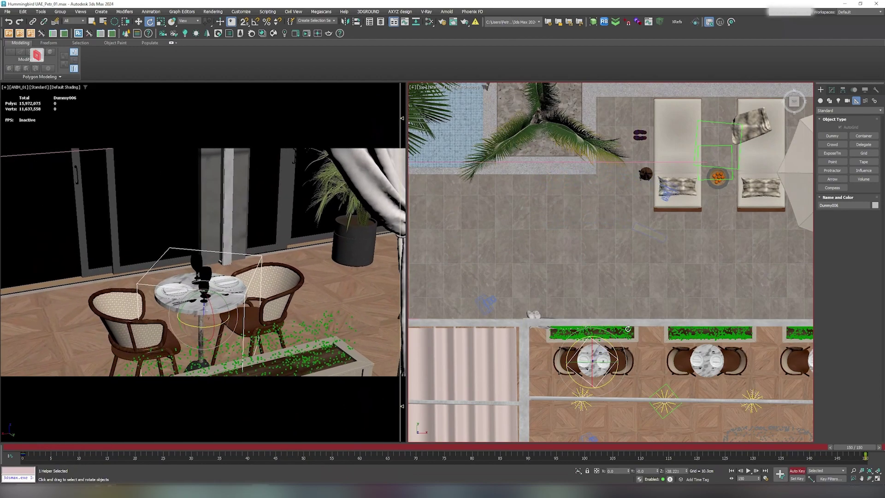
left_click(797, 471)
left_click_drag(852, 450, 613, 421)
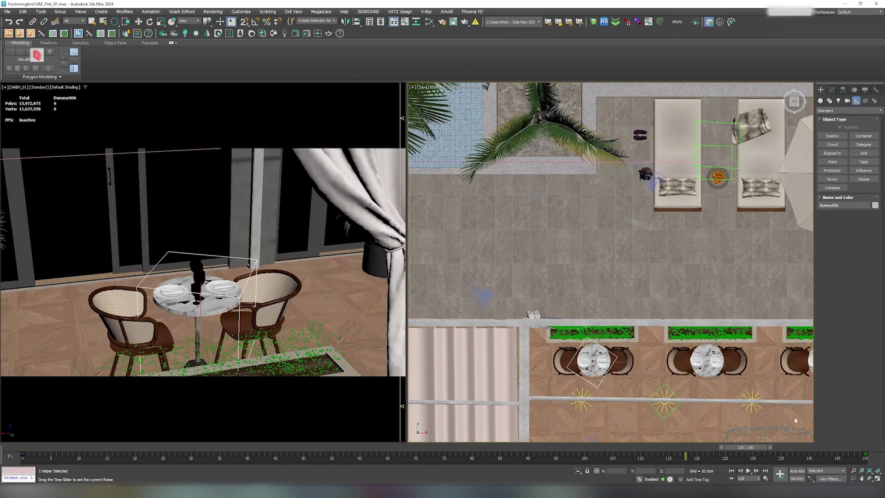
key("e")
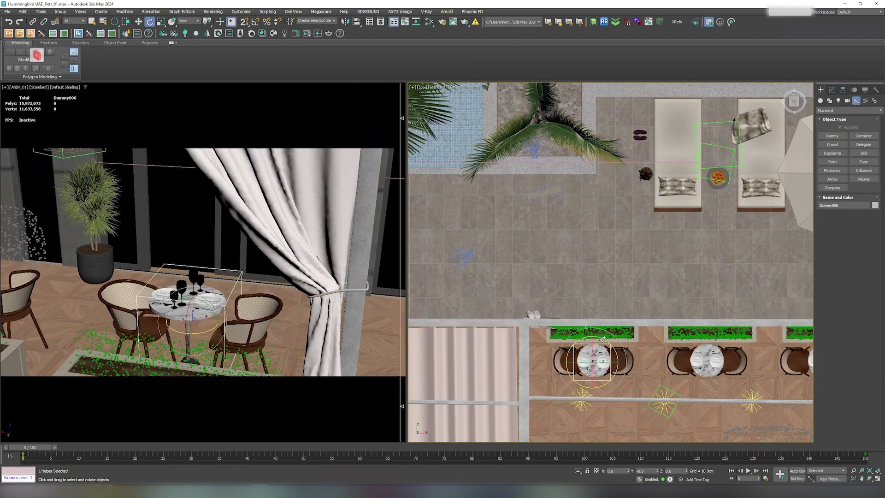
left_click_drag(604, 340, 611, 344)
Cancel the Dummy006 rotation, isolate the palm with Alt+Q, and enter Vertex mode with soft selection off
right_click(611, 344)
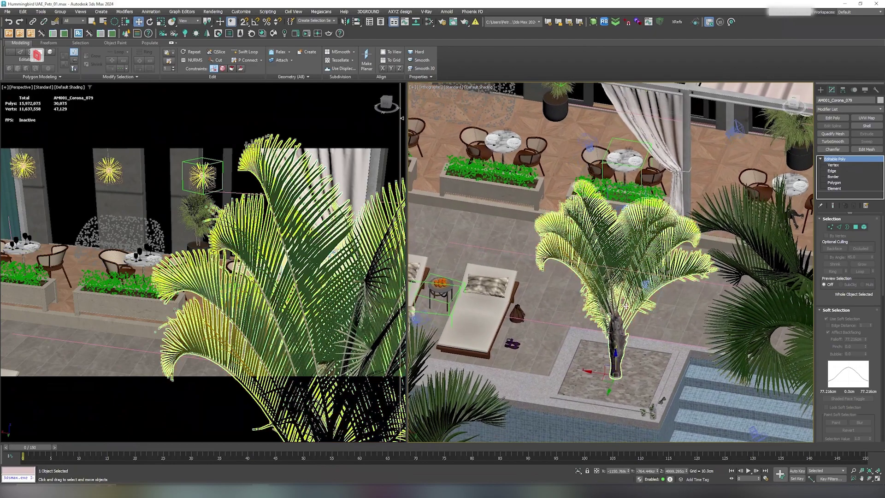
key("alt+q")
left_click(835, 165)
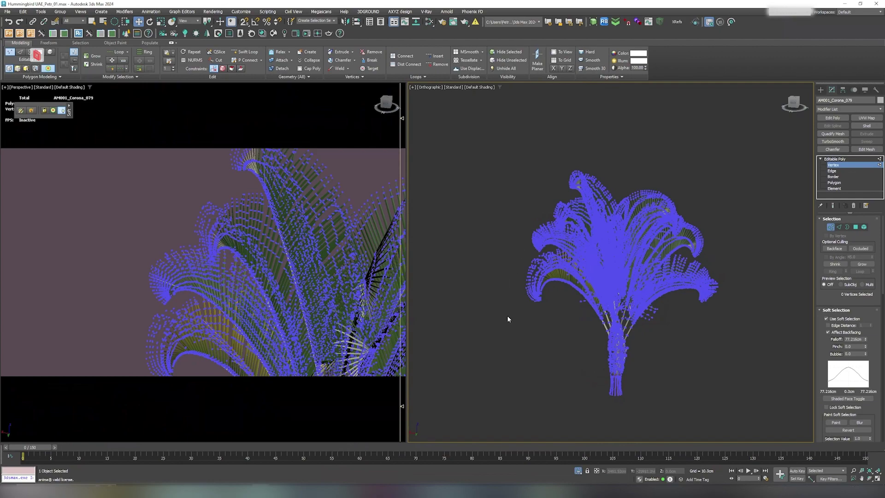
left_click(831, 319)
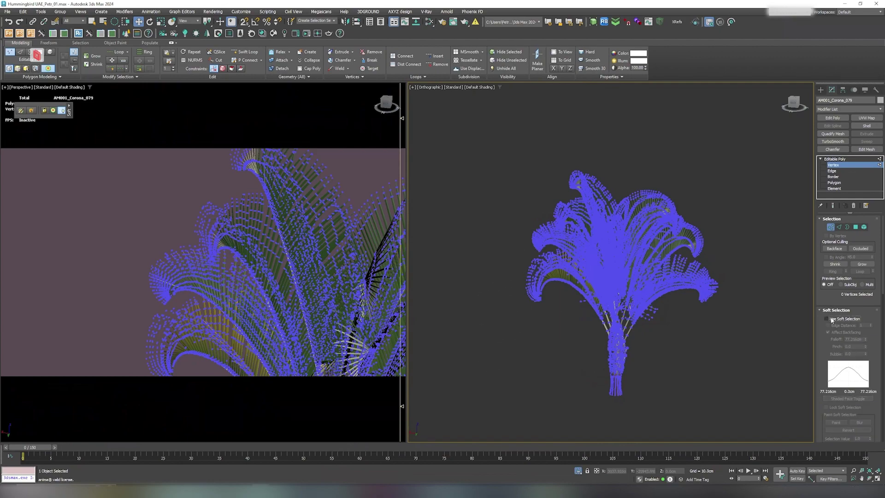
Circle-select the vertices at the palm's leaf tips on all sides
left_click_drag(484, 325, 532, 277)
left_click_drag(513, 197, 549, 224, "ctrl")
middle_click_drag(559, 226, 588, 219, "alt")
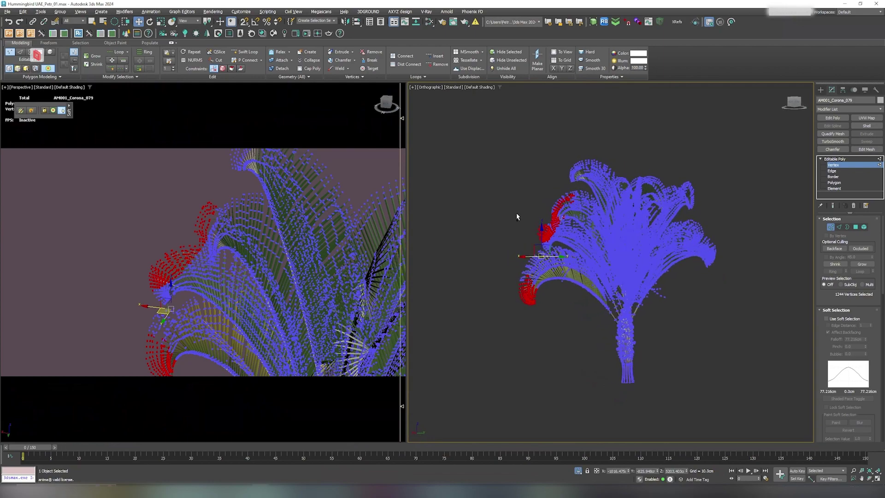
left_click_drag(519, 217, 555, 263, "ctrl")
left_click_drag(560, 153, 601, 181, "ctrl")
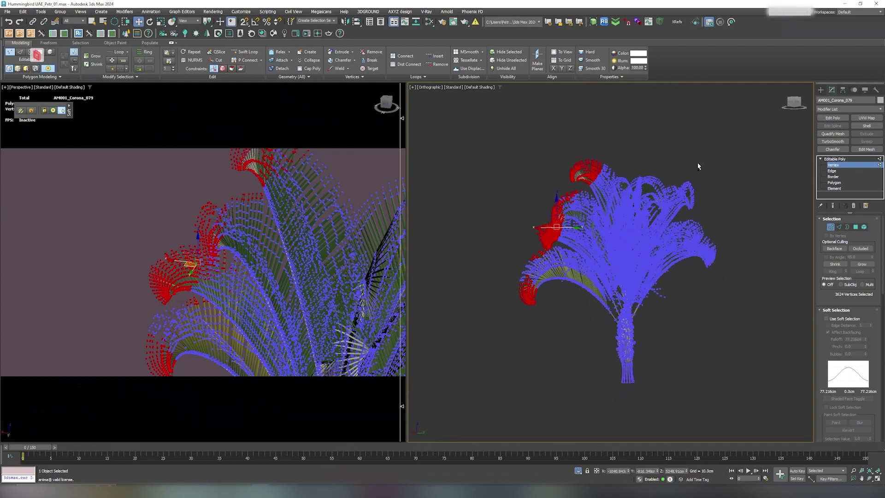
left_click_drag(699, 163, 639, 178, "ctrl")
left_click_drag(744, 307, 671, 242, "ctrl")
middle_click_drag(671, 242, 620, 237, "alt")
left_click_drag(751, 165, 700, 200, "ctrl")
left_click_drag(770, 197, 769, 238, "ctrl")
left_click_drag(760, 281, 764, 256, "ctrl")
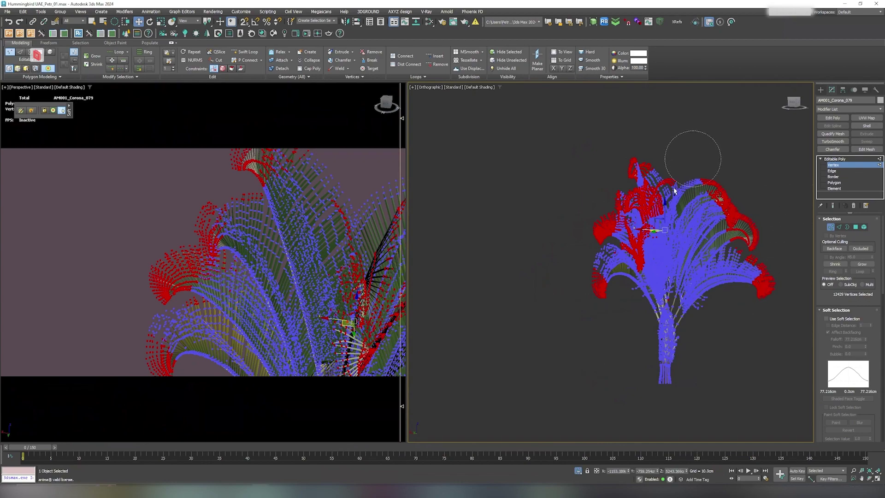
left_click_drag(674, 188, 673, 189, "ctrl")
left_click_drag(619, 154, 647, 182, "ctrl")
left_click_drag(579, 287, 601, 249, "ctrl")
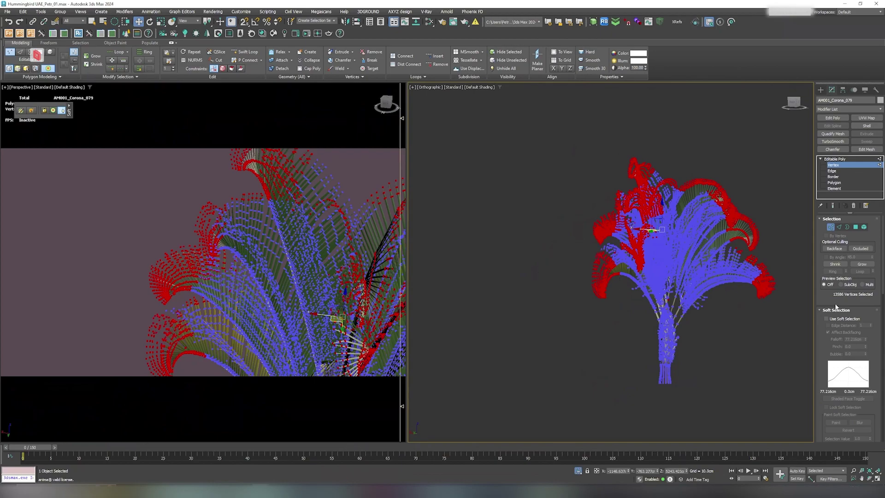
Re-enable Soft Selection and tighten the falloff to 40.924cm
left_click(840, 318)
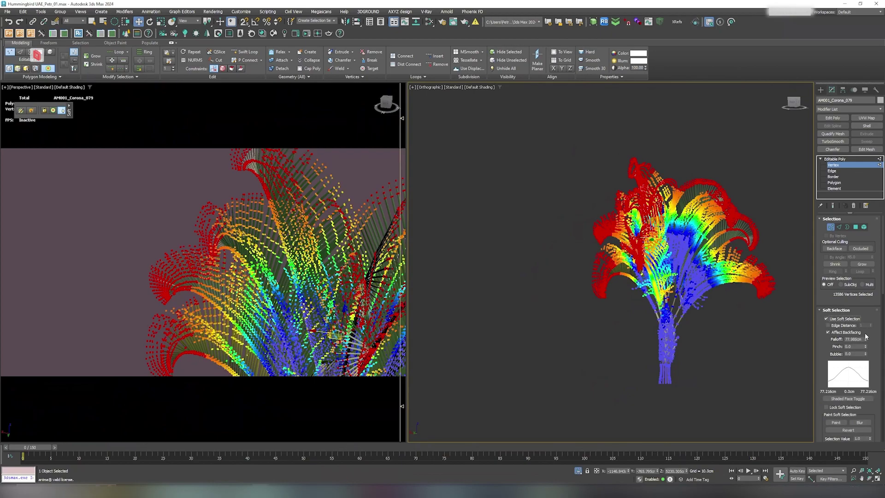
mouse_move(866, 339)
left_mouse_down()
mouse_move(858, 367)
mouse_move(860, 353)
left_mouse_up()
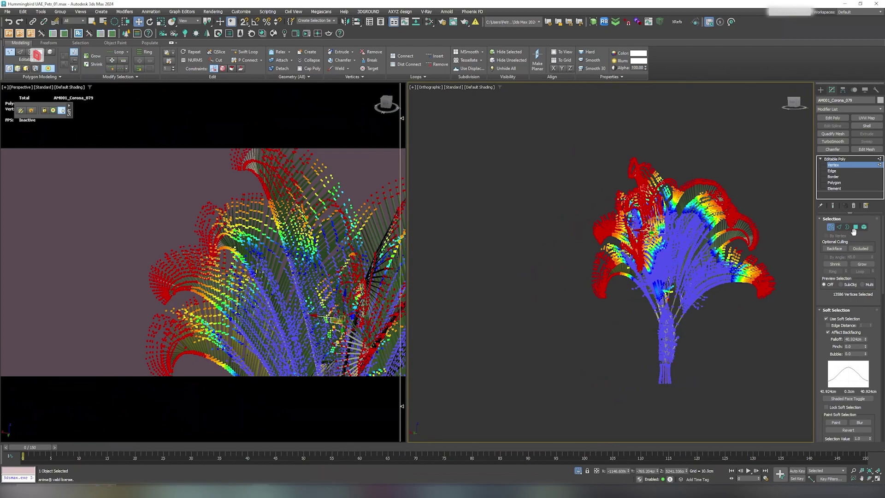
left_click(839, 109)
Add a fractal Noise modifier to the palm with 5cm strength on X, Y and Z
type("no")
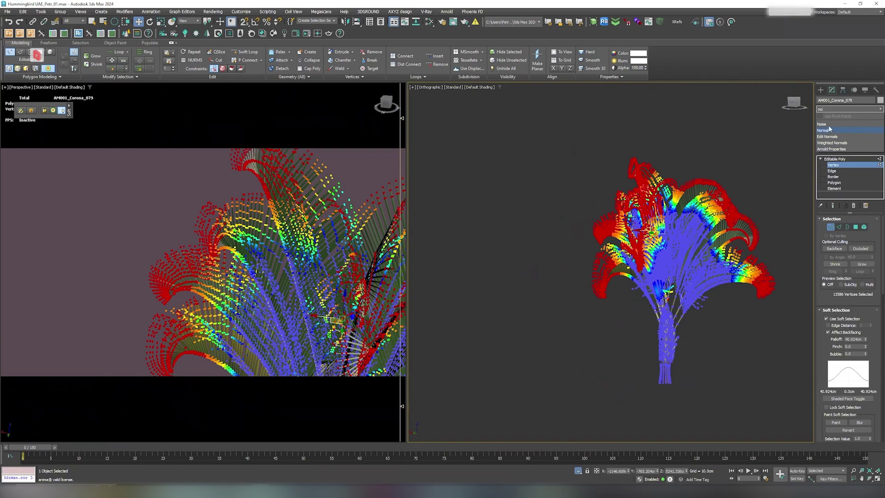
left_click(822, 124)
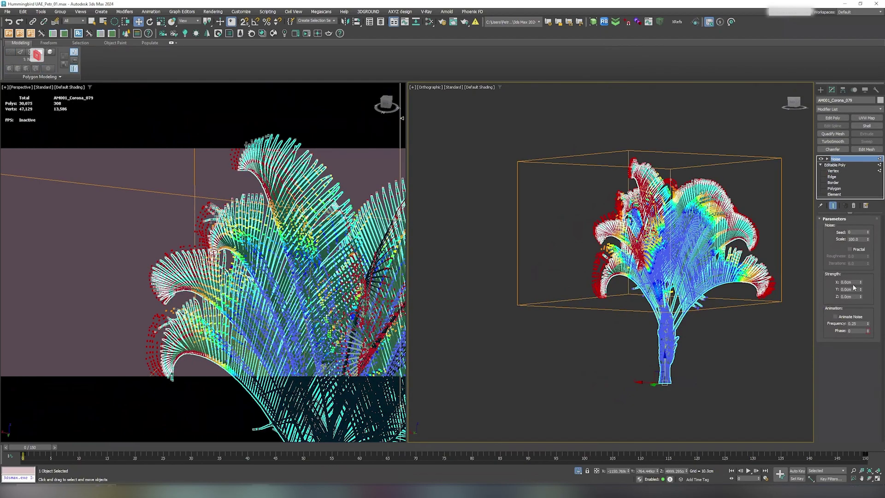
type("5")
key("Tab")
type("5")
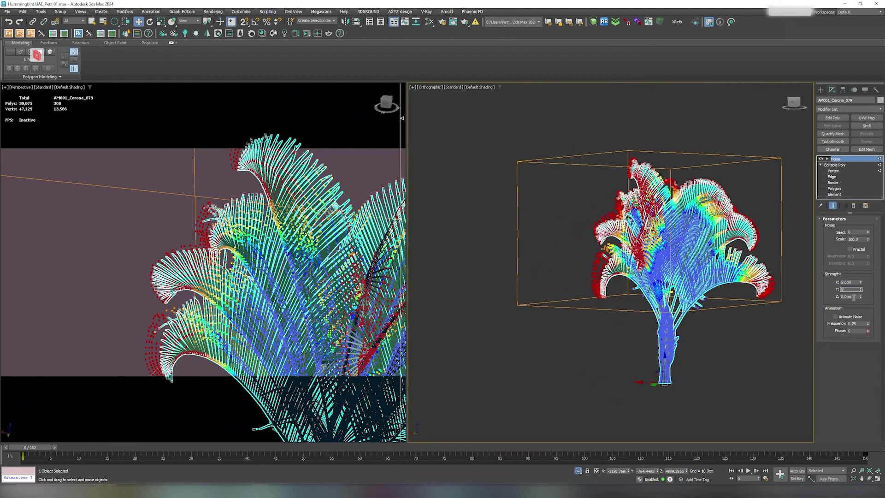
key("Tab")
type("5")
key("Tab")
left_click(850, 249)
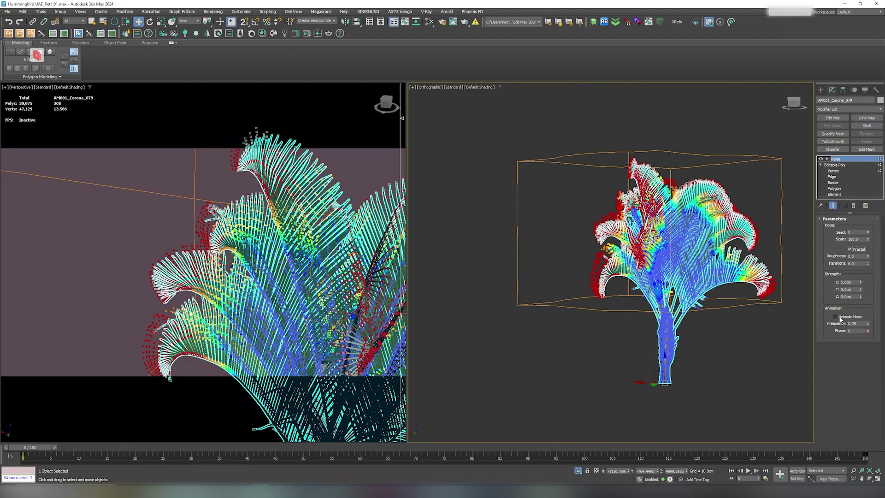
Preview the noise over the timeline and widen the soft-selection falloff to 77.347cm
middle_click_drag(597, 273, 621, 273, "alt")
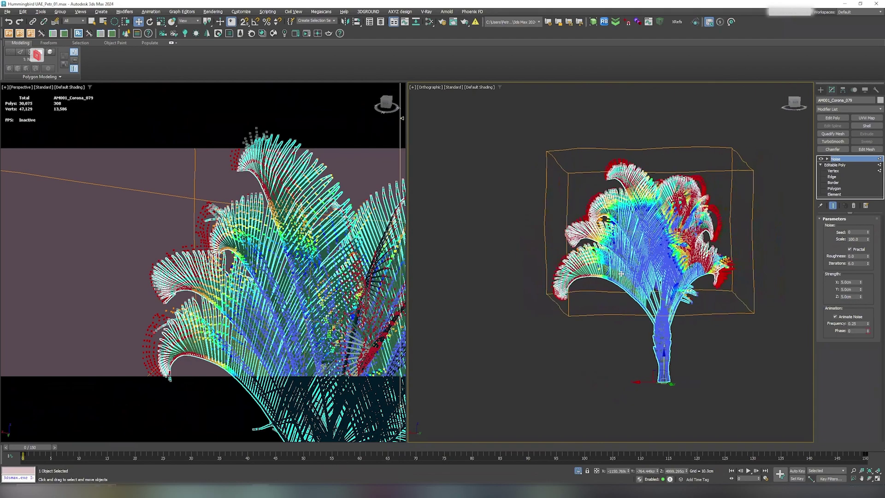
left_click_drag(37, 445, 225, 456)
left_click_drag(285, 458, 53, 438)
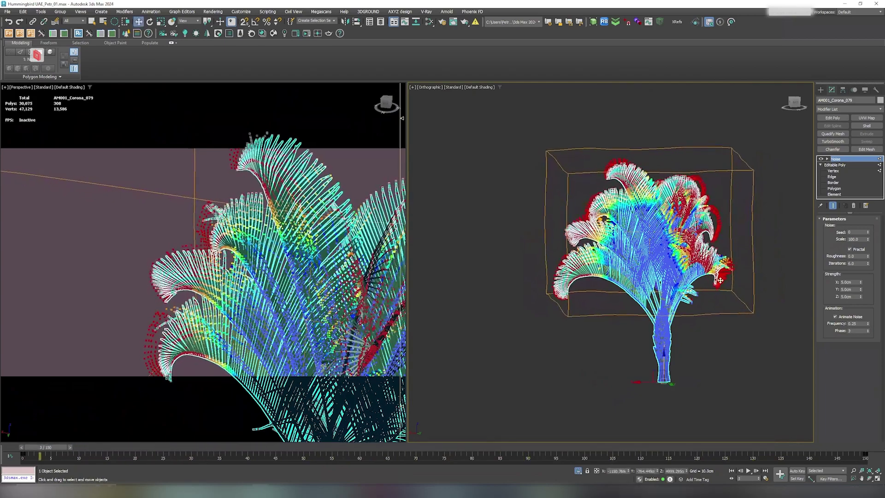
left_click(833, 170)
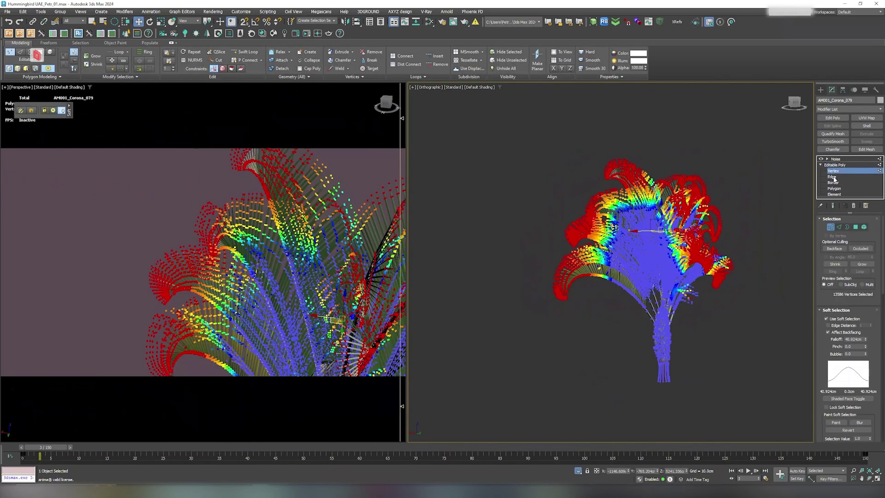
left_click_drag(866, 338, 868, 310)
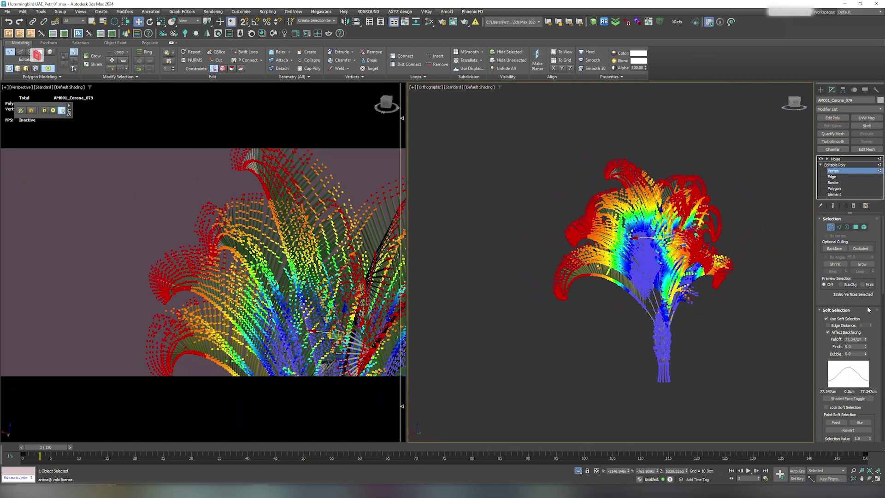
left_click(835, 164)
left_click(836, 159)
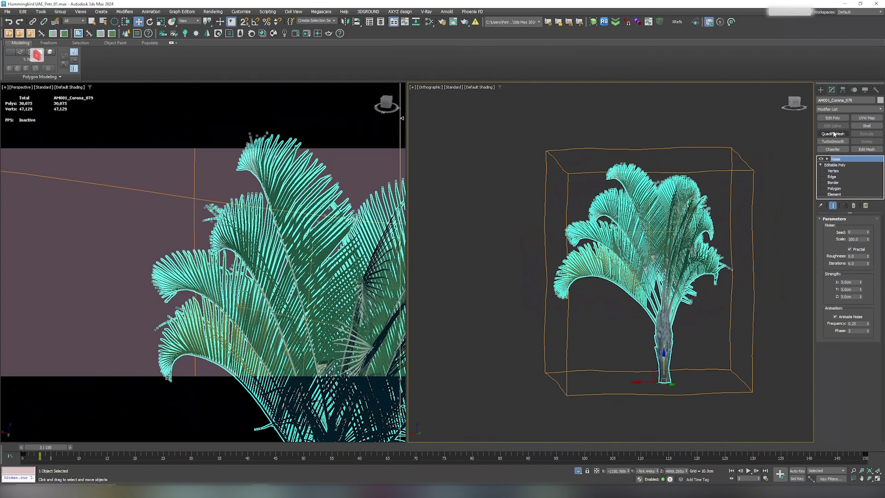
Add a second Noise modifier to the palm and check its vertex soft selection below
left_click(856, 110)
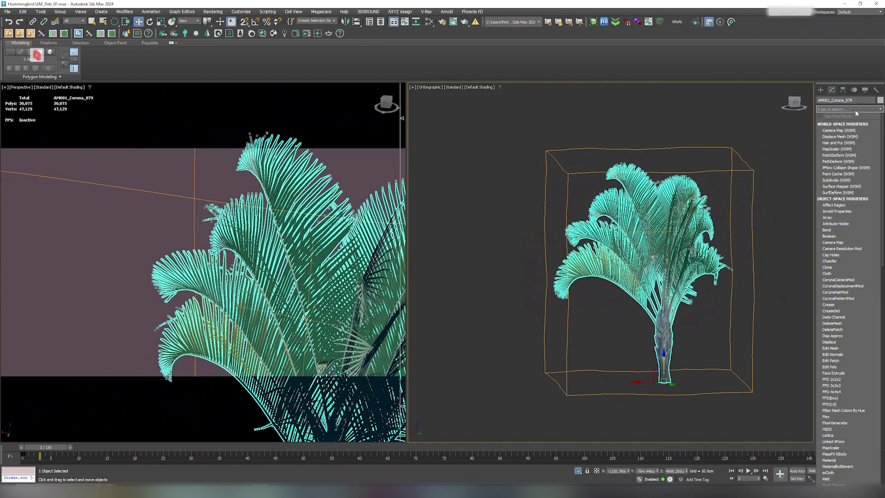
type("no")
left_click(832, 125)
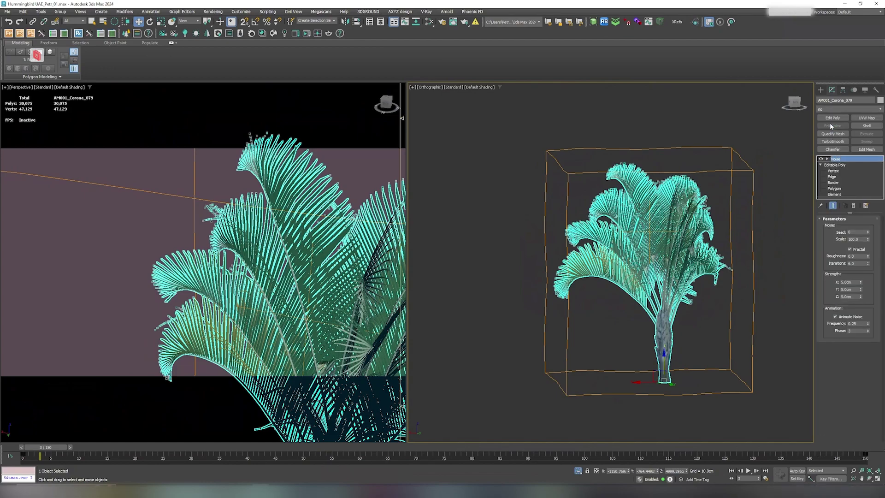
left_click(833, 172)
left_click(833, 177)
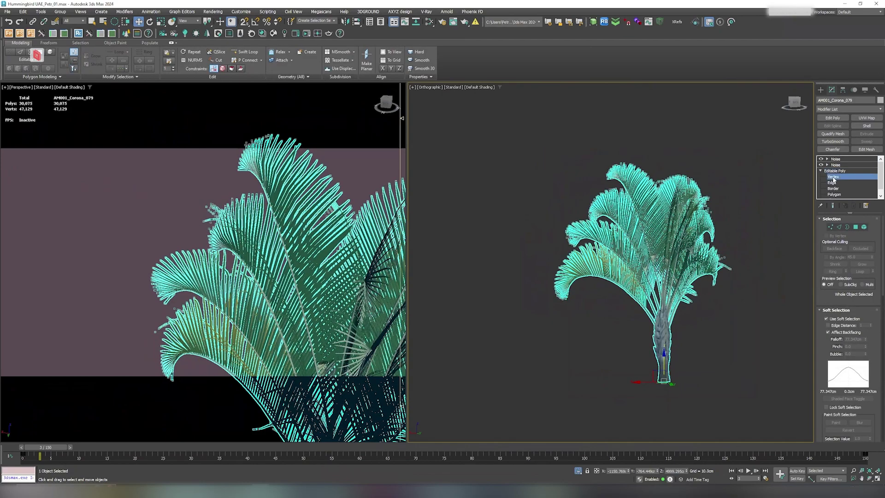
left_click(835, 159)
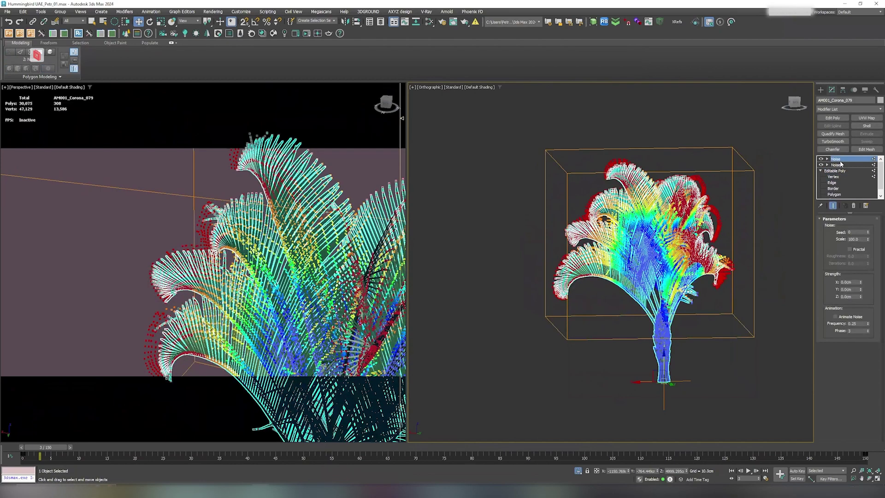
Make the second Noise fractal and animated with 1cm strength on X, Y and Z, then preview it
left_click(850, 249)
left_click_drag(855, 282, 833, 281)
type("1")
key("Tab")
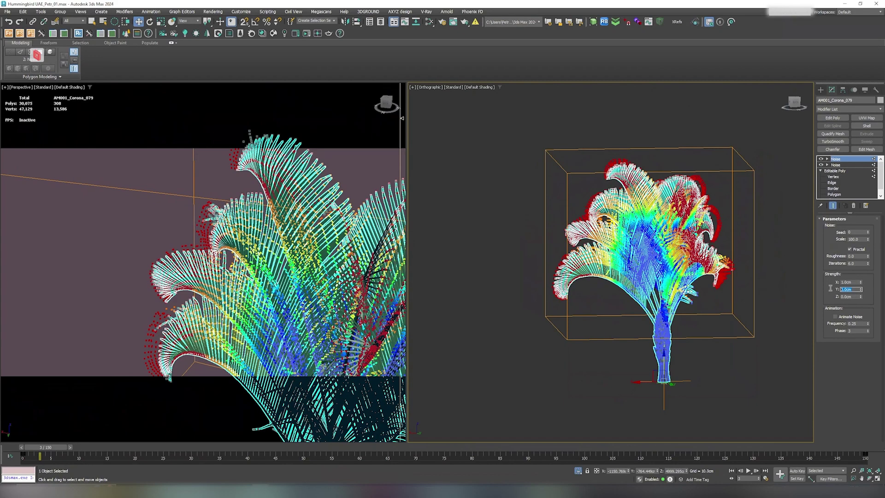
type("1")
key("Tab")
type("1")
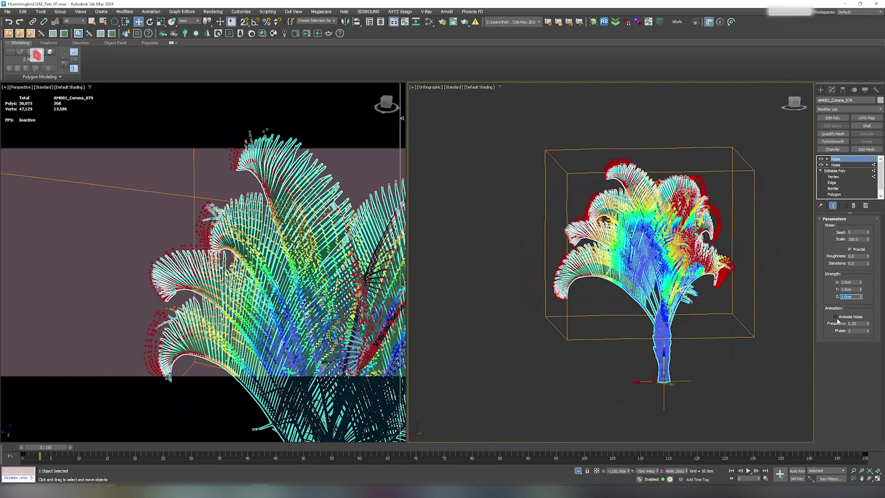
left_click(836, 316)
scroll(529, 420, "up", 3)
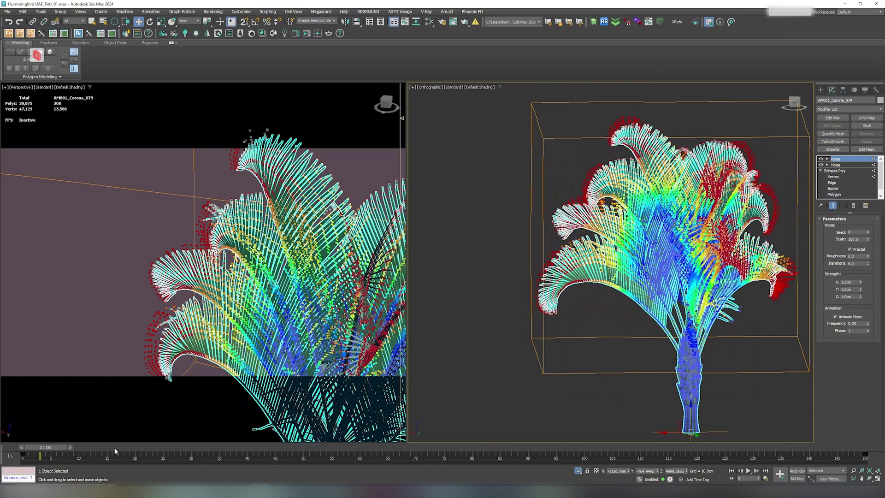
left_click_drag(67, 448, 492, 449)
Un-isolate the scene and look through cameras ANIM_01 and ANIM_02
key("w")
key("alt+q")
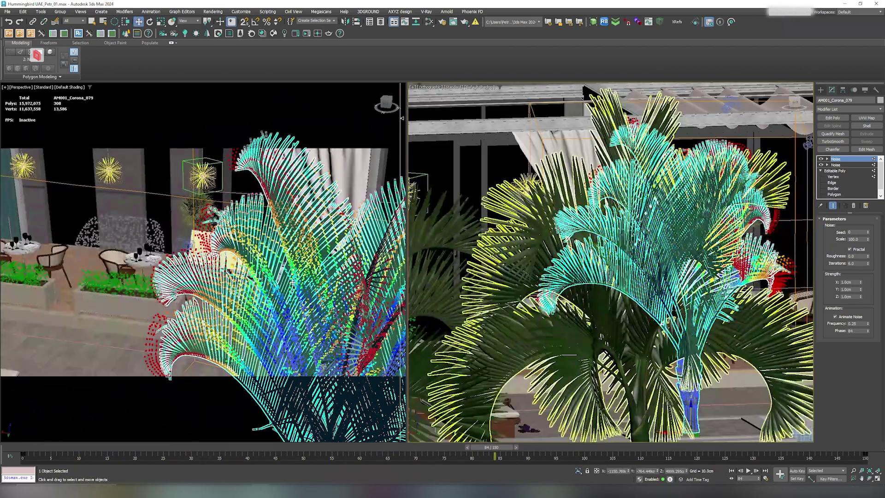
key("c")
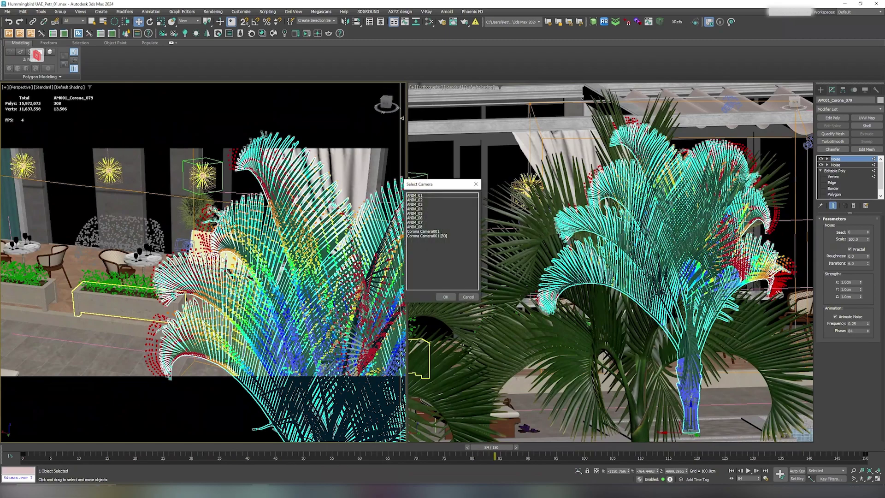
double_click(421, 195)
key("c")
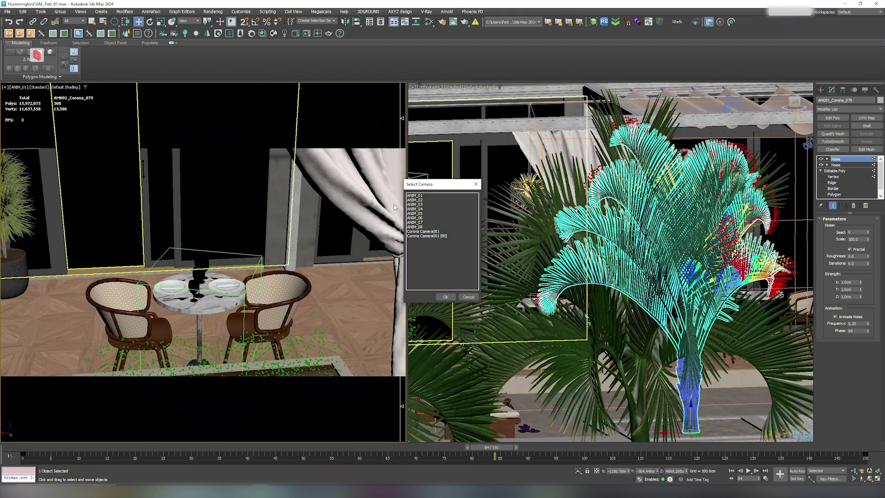
double_click(419, 200)
Set both viewports to the ANIM_03 camera and scrub the timeline to preview its movement
key("c")
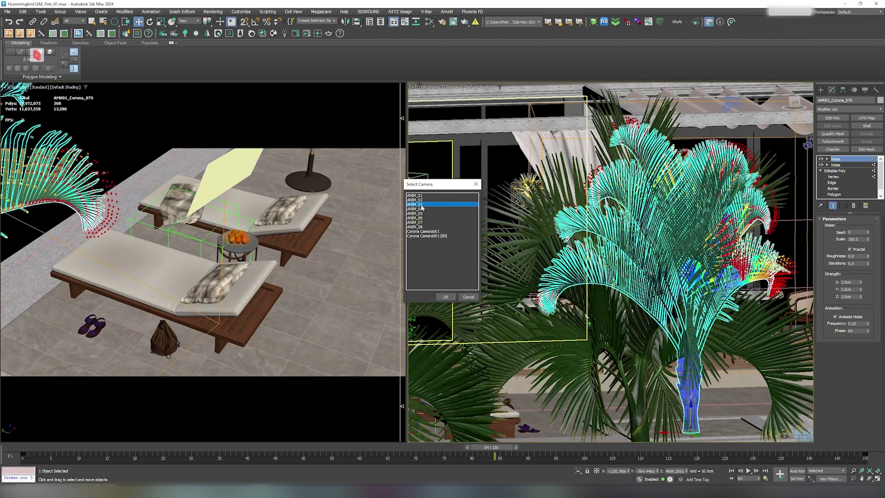
double_click(421, 203)
key("c")
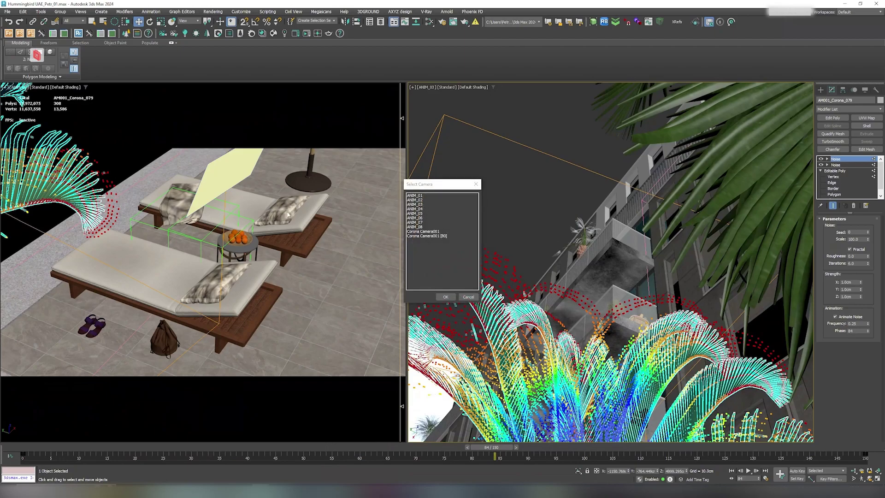
left_click(475, 185)
left_click(309, 212)
key("c")
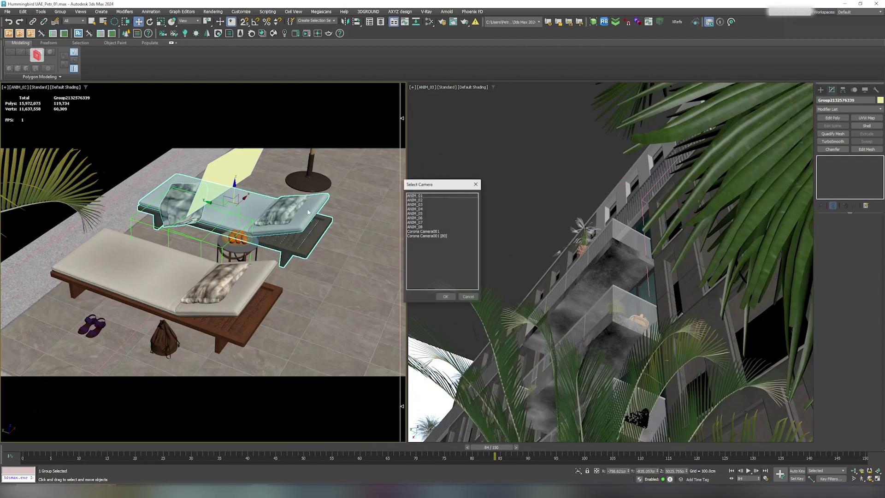
double_click(417, 205)
left_click_drag(34, 447, 9, 456)
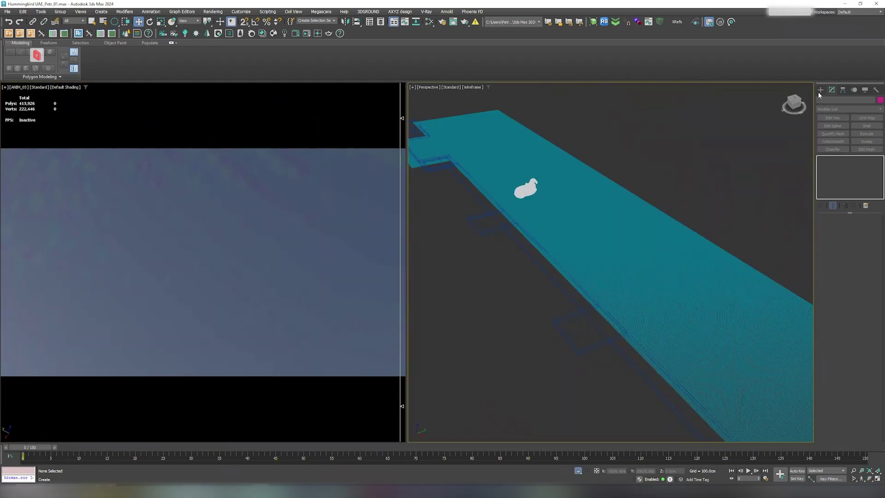
Draw a new Plane on the floor beside the pool
left_click(820, 90)
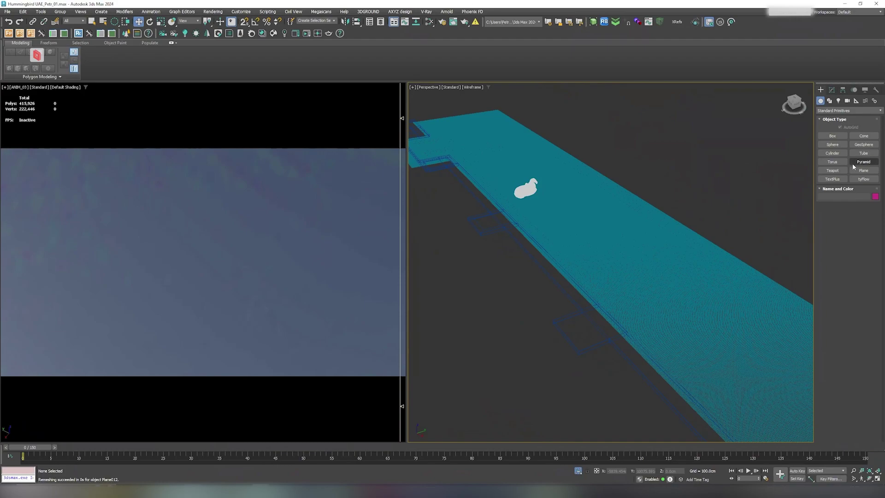
left_click(862, 170)
middle_click_drag(540, 326, 544, 268)
left_click_drag(588, 241, 579, 410)
key("w")
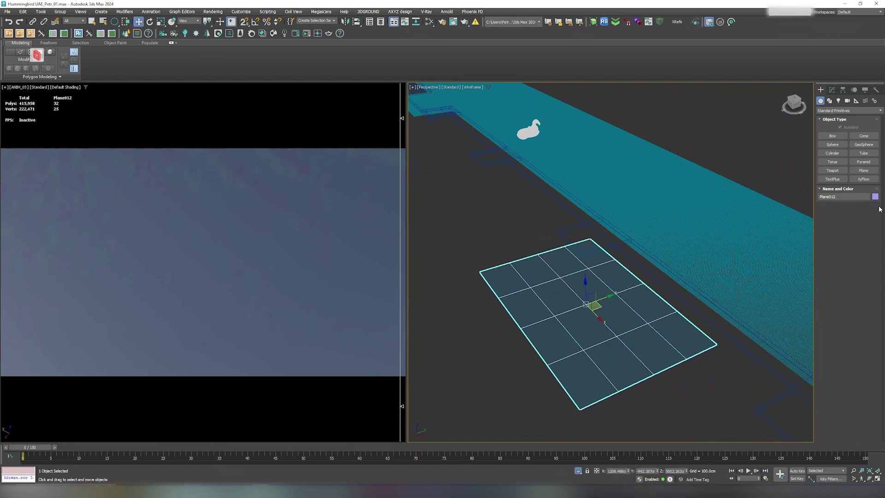
Add a Subdivide modifier to the plane with a 5 cm size
left_click(831, 89)
left_click(831, 109)
type("di")
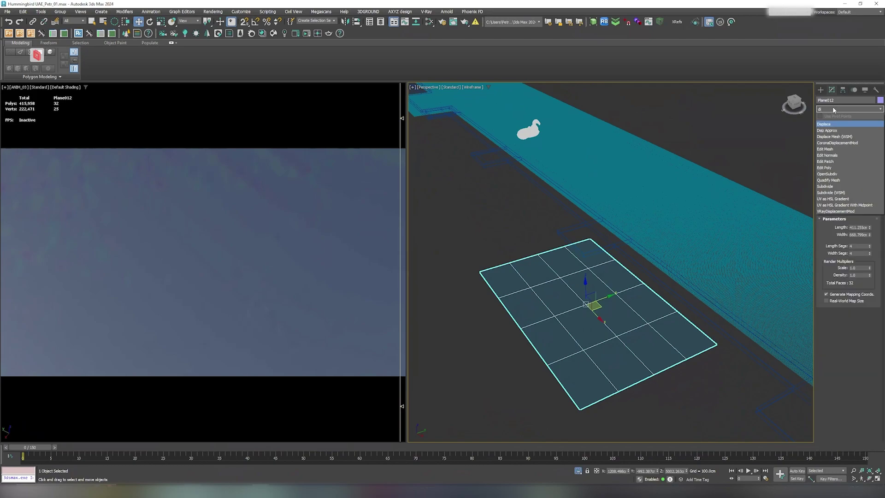
key("BackSpace")
key("BackSpace")
type("sub")
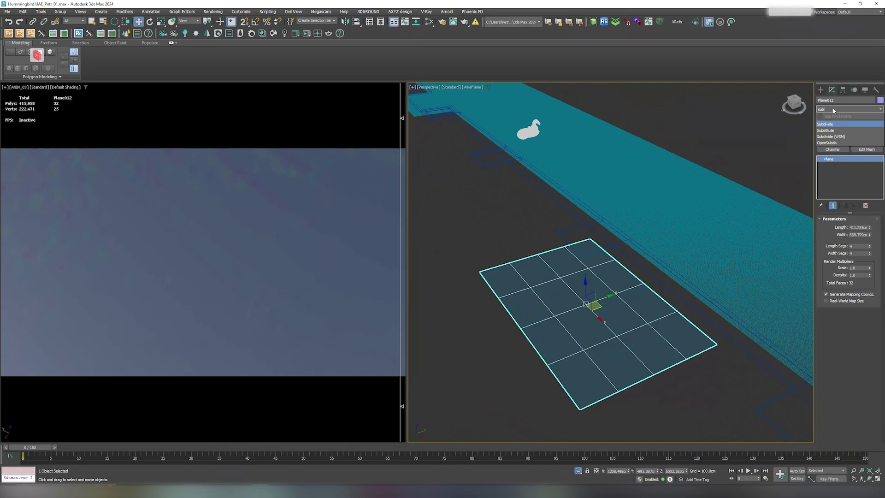
left_click(826, 124)
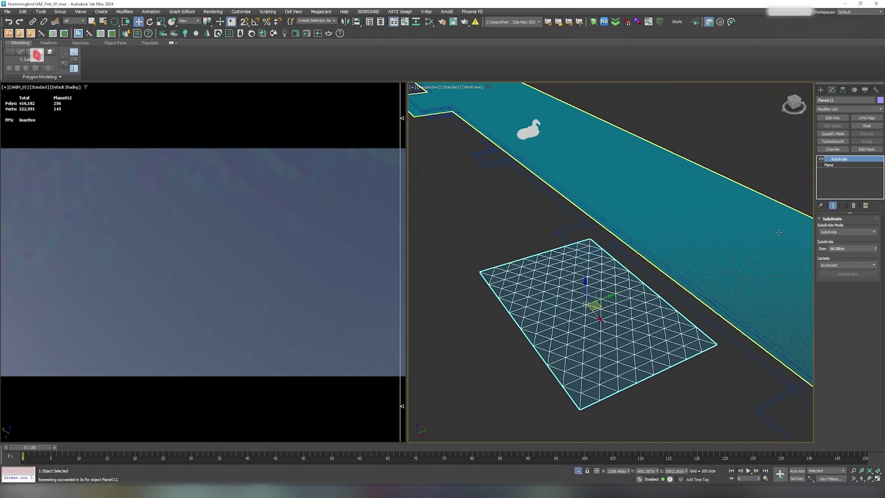
left_click(855, 248)
type("5")
key("Return")
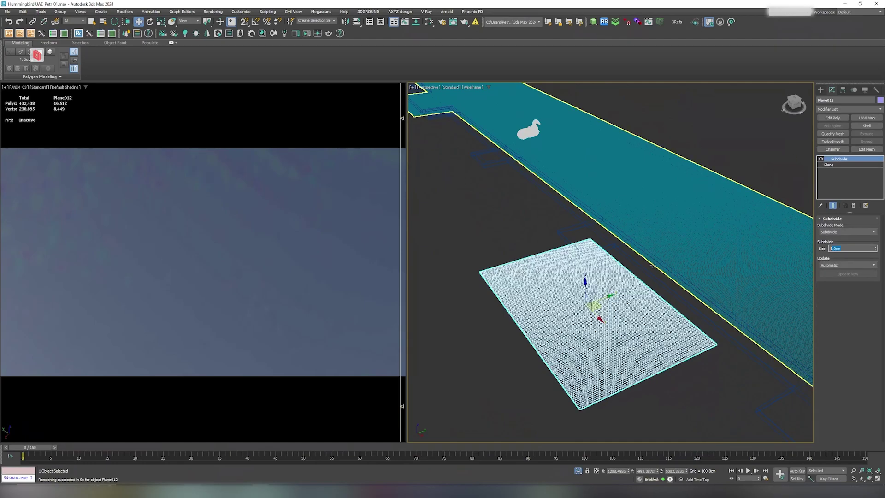
scroll(628, 272, "up", 5)
scroll(627, 271, "down", 3)
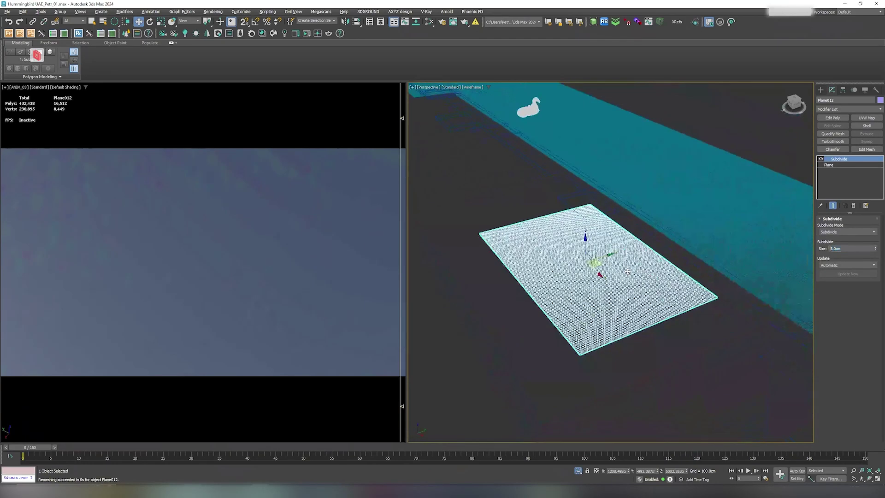
Add a Displace modifier and set its strength to 3
left_click(840, 110)
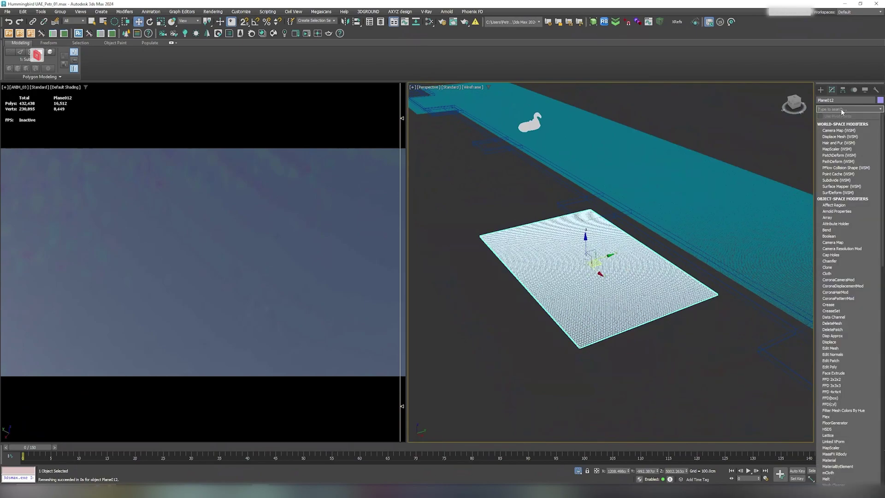
type("di")
key("Return")
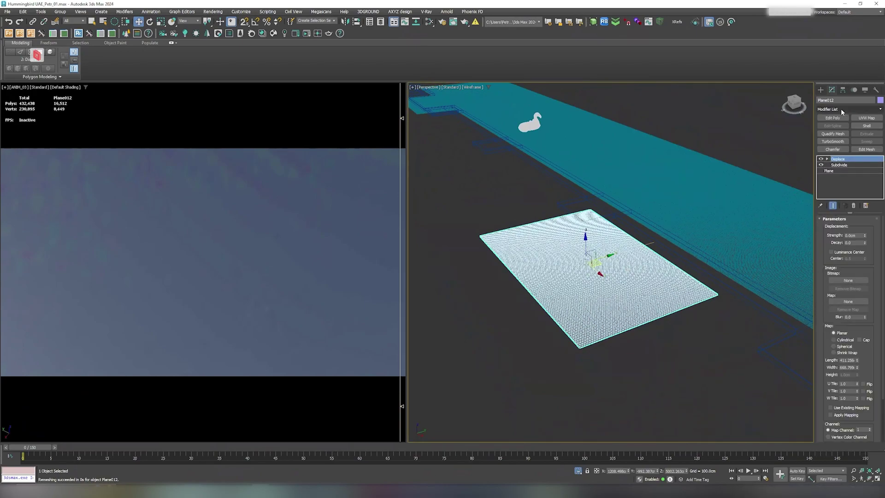
scroll(609, 251, "up", 3)
left_click(850, 235)
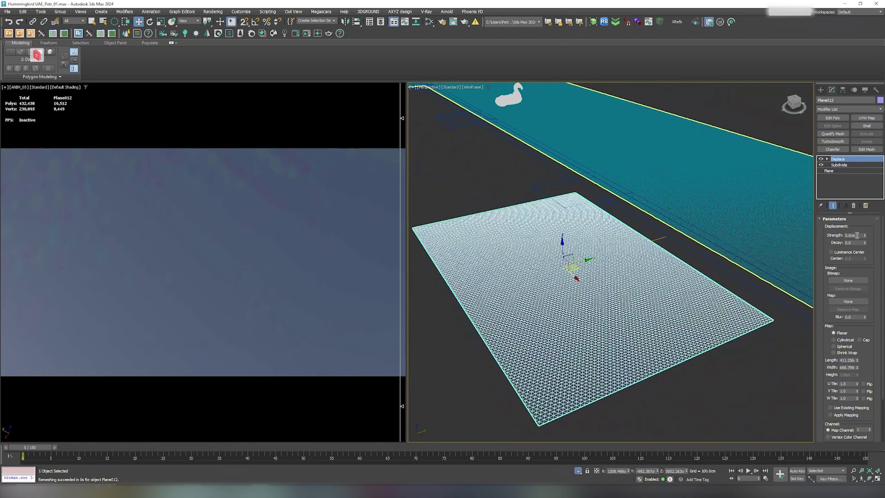
type("3")
key("Return")
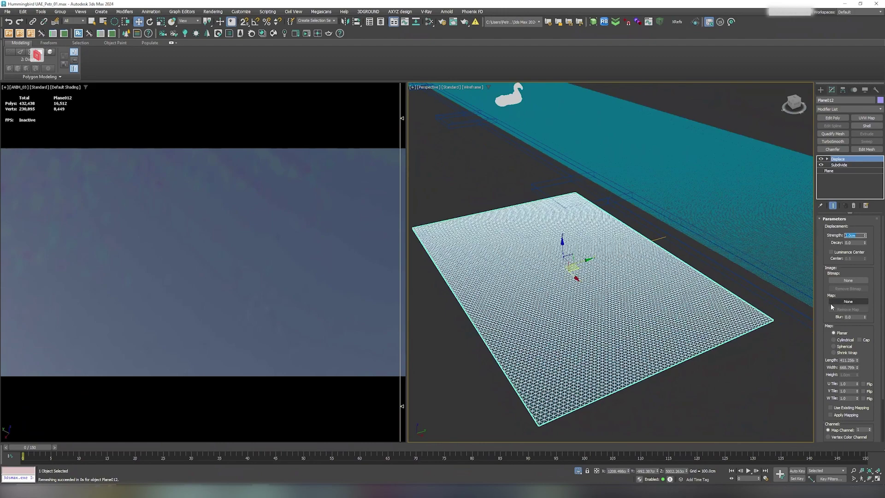
In the Slate Material Editor, drag a new Noise map from General maps into the graph
key("m")
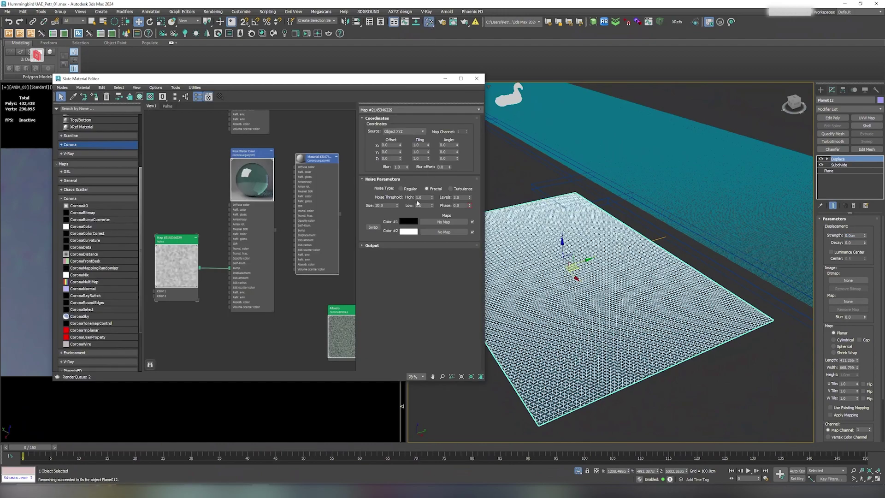
middle_click_drag(251, 224, 286, 217)
left_click_drag(345, 83, 495, 53)
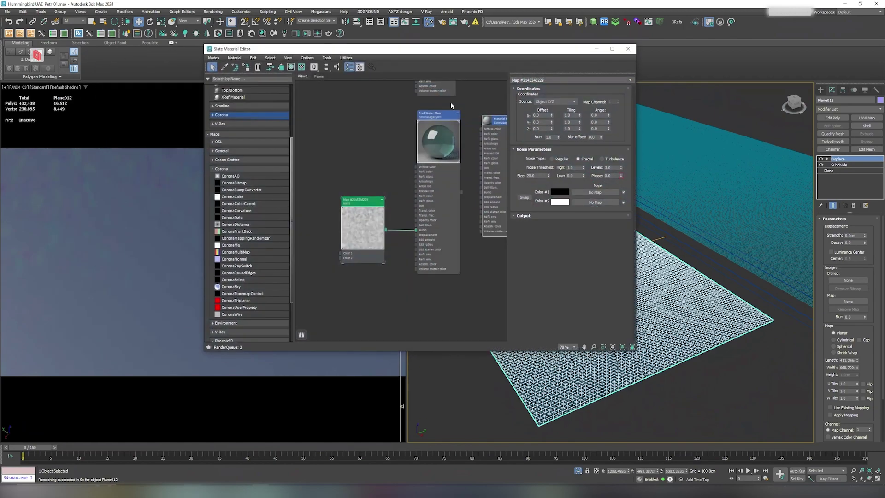
middle_click_drag(438, 119, 387, 157)
middle_click_drag(386, 198, 469, 147)
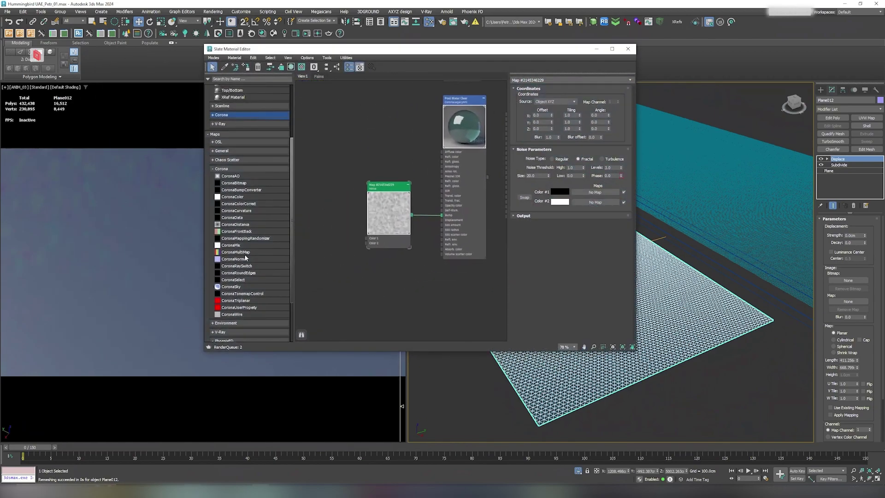
left_click(227, 151)
scroll(226, 294, "down", 1)
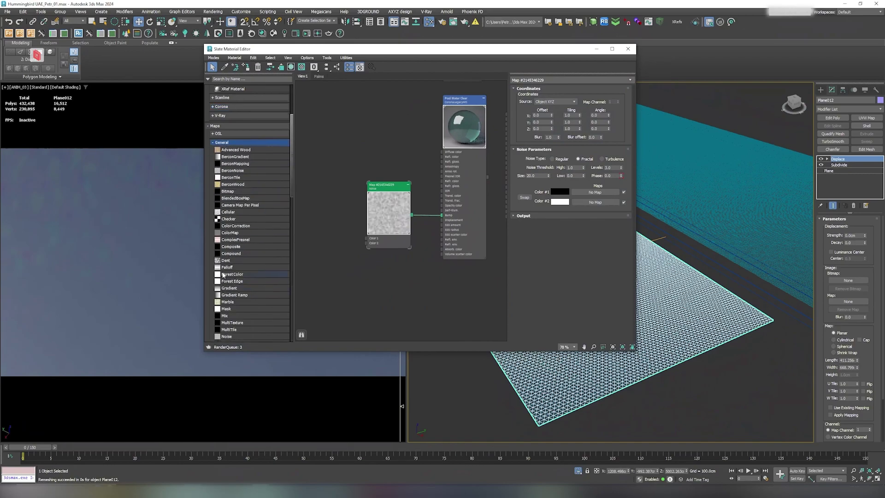
scroll(223, 276, "down", 3)
left_click_drag(226, 312, 400, 279)
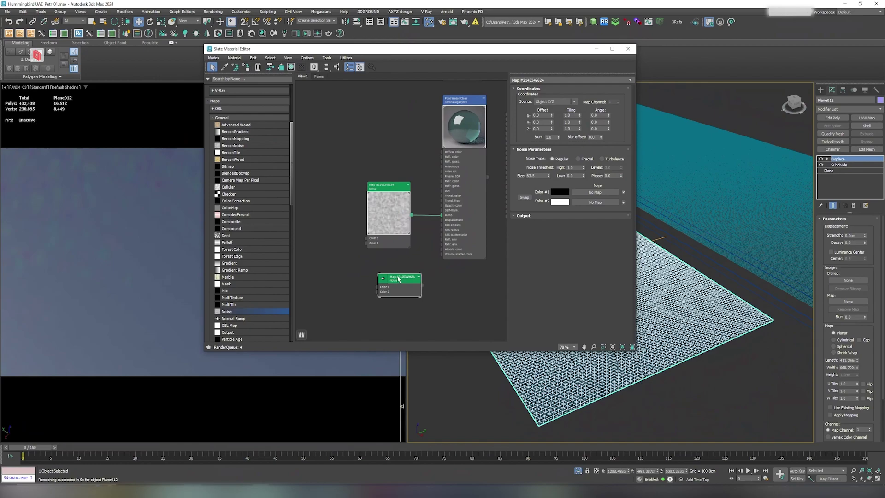
Make the new Noise Fractal with size 20 and instance it into the Displace map
left_click(383, 188)
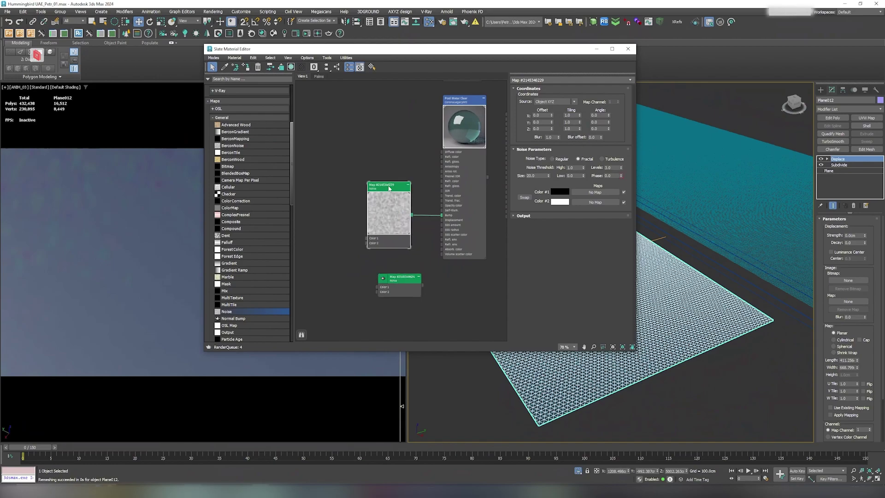
left_click(401, 281)
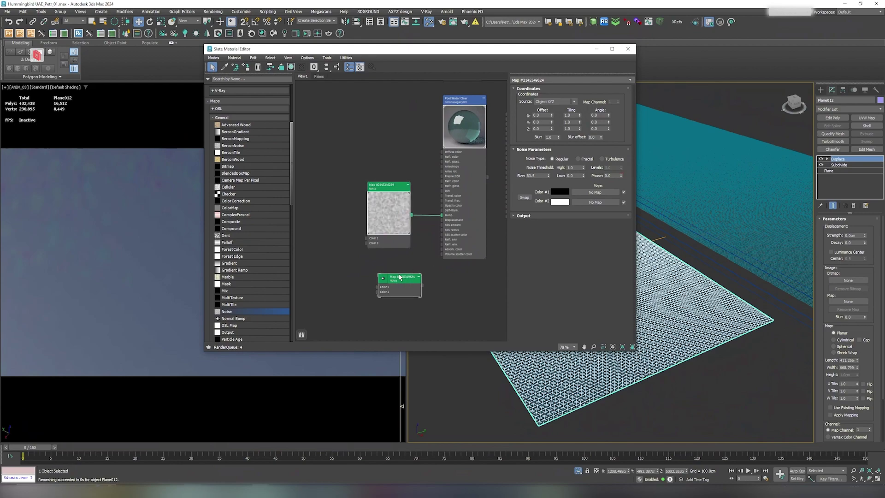
double_click(530, 176)
left_click(578, 159)
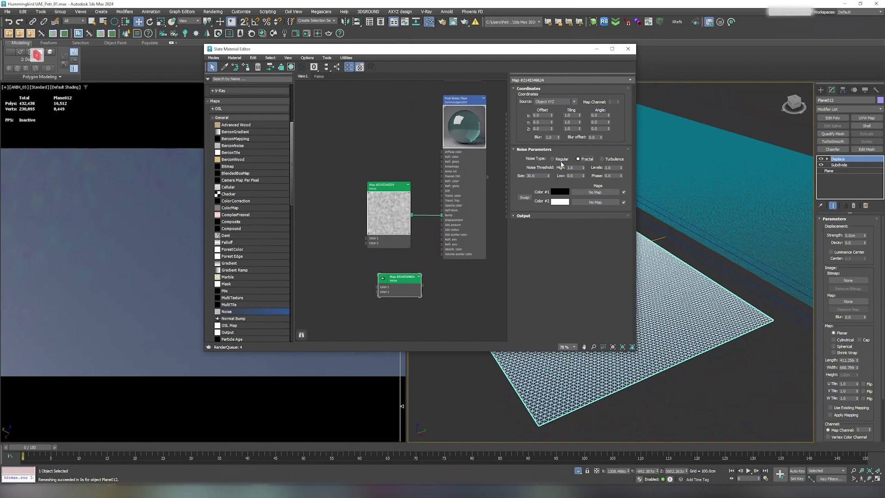
left_click(387, 187)
left_click(395, 277)
double_click(537, 177)
type("20")
left_click_drag(422, 289, 848, 302)
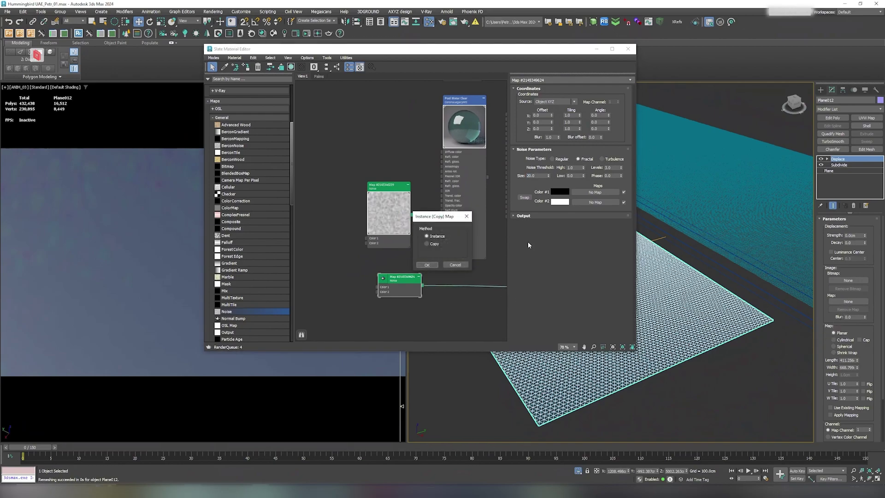
left_click(426, 265)
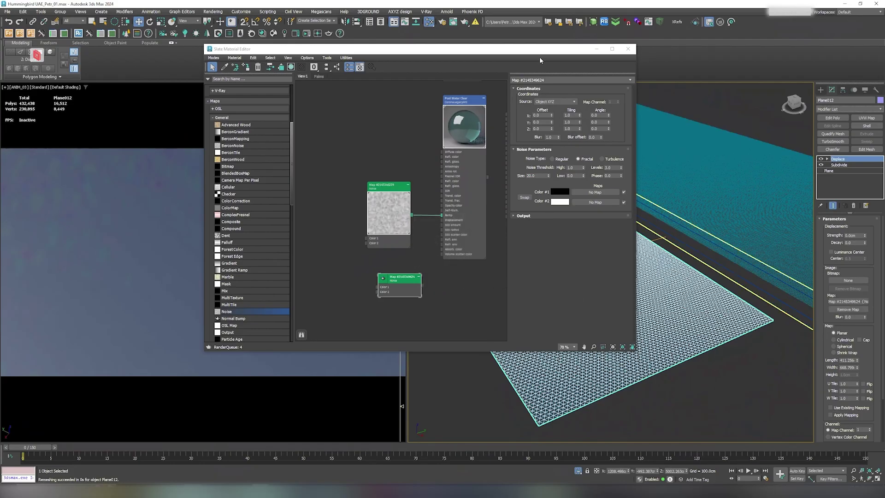
Set the Displace modifier's strength to 10 cm
left_click_drag(539, 53, 398, 52)
scroll(634, 265, "up", 6)
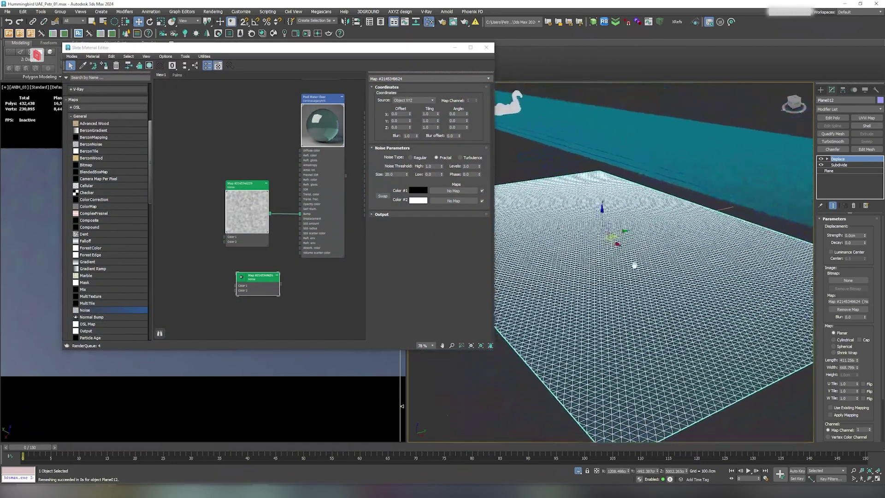
scroll(634, 265, "down", 4)
scroll(634, 265, "up", 5)
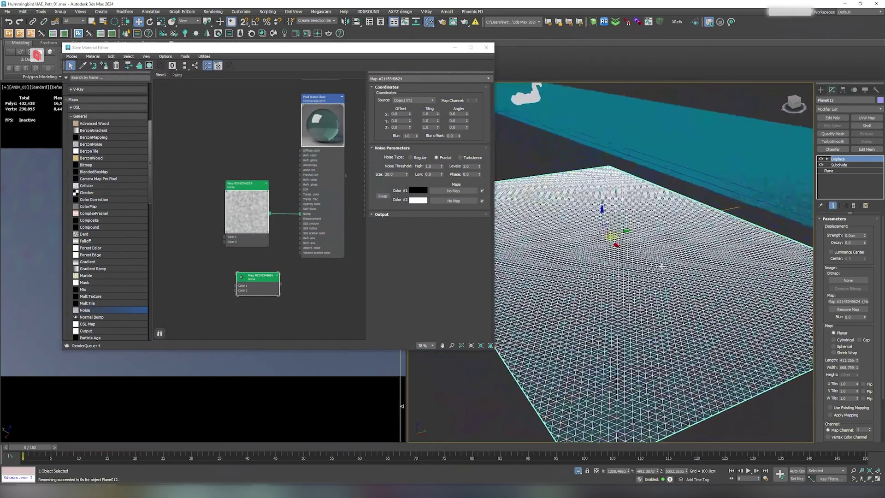
double_click(859, 236)
type("10")
key("Return")
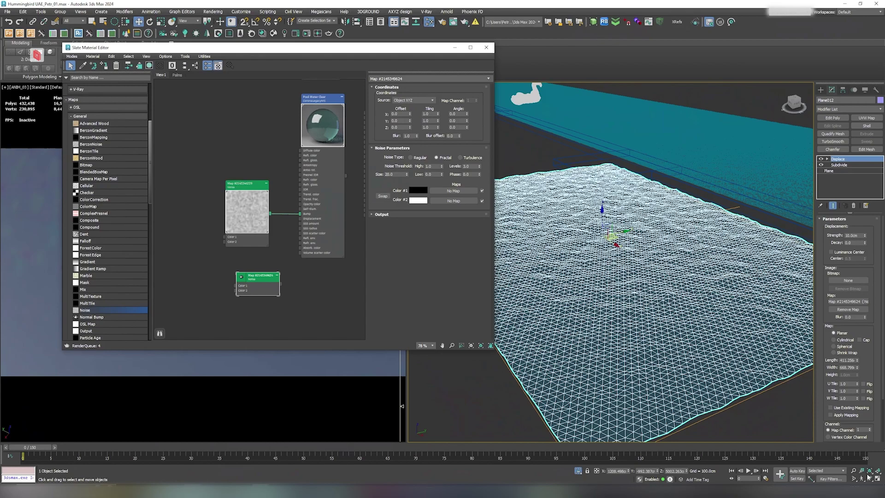
Check the original Noise map, scrub the timeline, and select the new noise's Phase
left_click(248, 188)
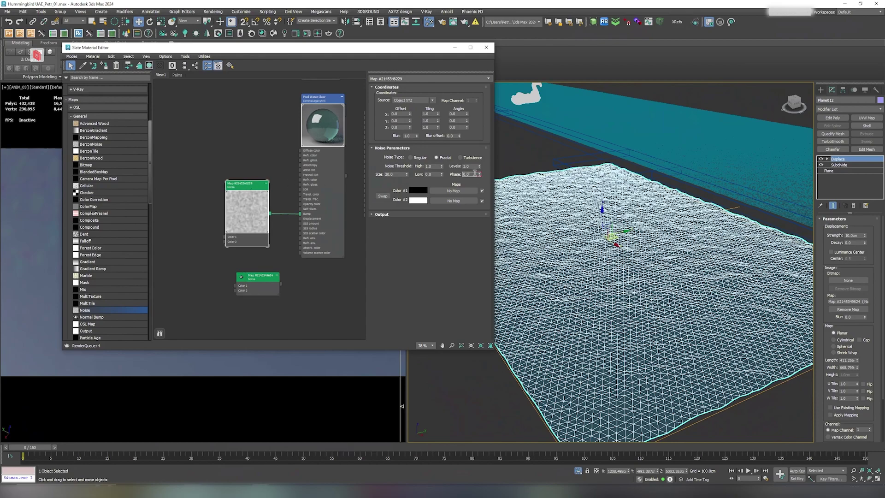
left_click_drag(42, 446, 2, 457)
key("w")
left_click(266, 279)
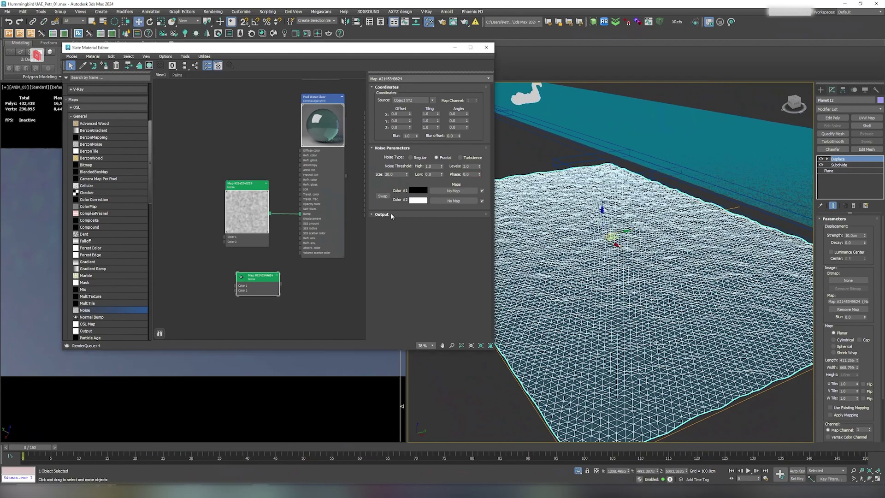
double_click(472, 175)
With Auto Key, key the noise Phase to 10 at frame 150
left_click(797, 470)
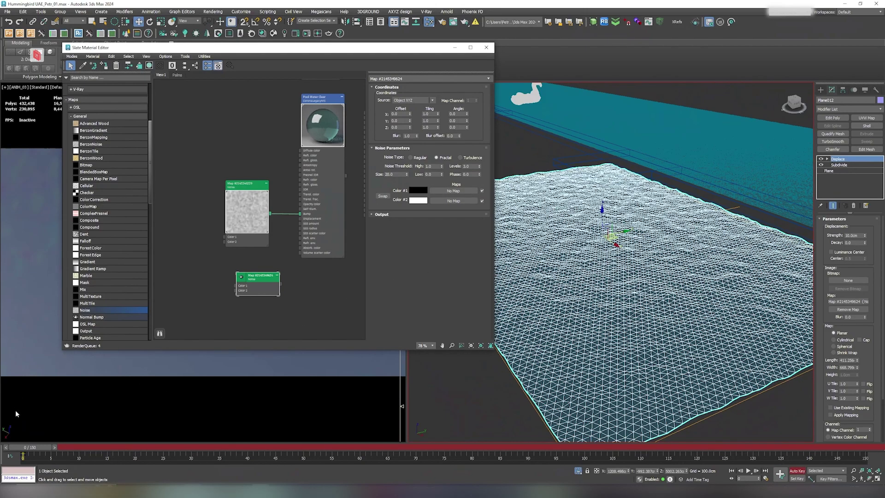
left_click_drag(26, 445, 858, 447)
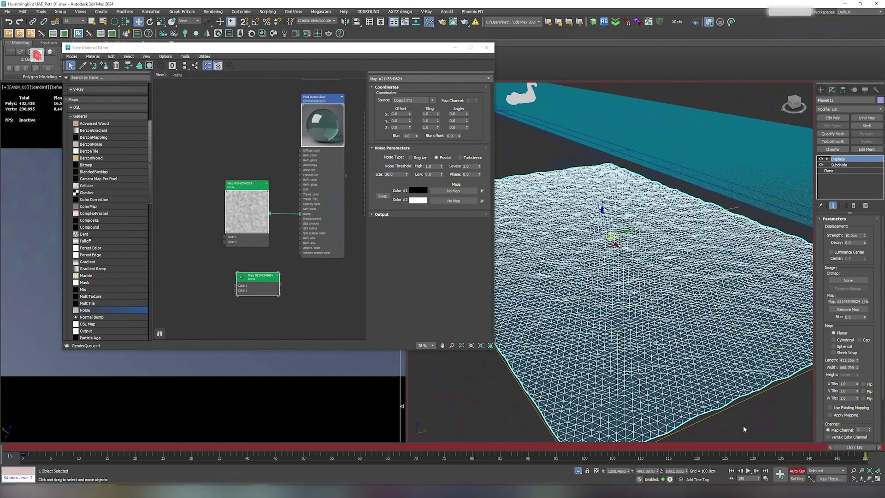
double_click(471, 175)
type("10")
key("Return")
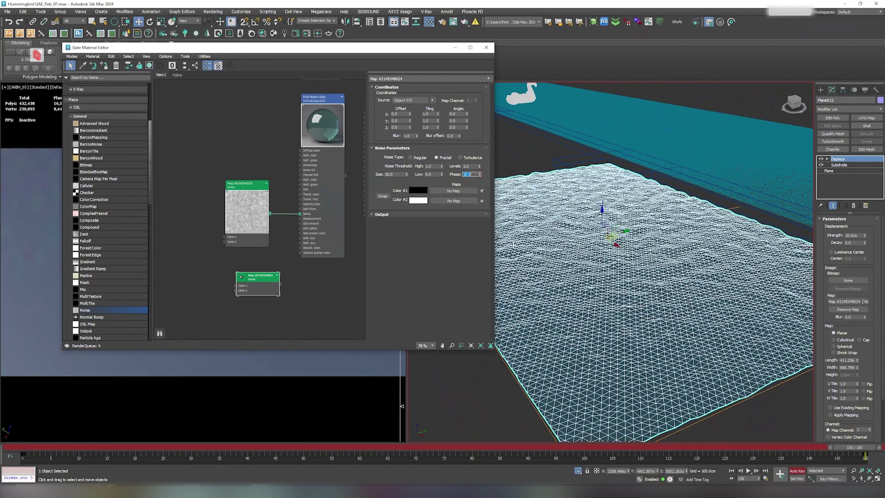
left_click(803, 472)
Scrub the ripples and raise Displace strength to about 30 cm, viewed smooth shaded
left_click_drag(853, 447, 20, 386)
key("w")
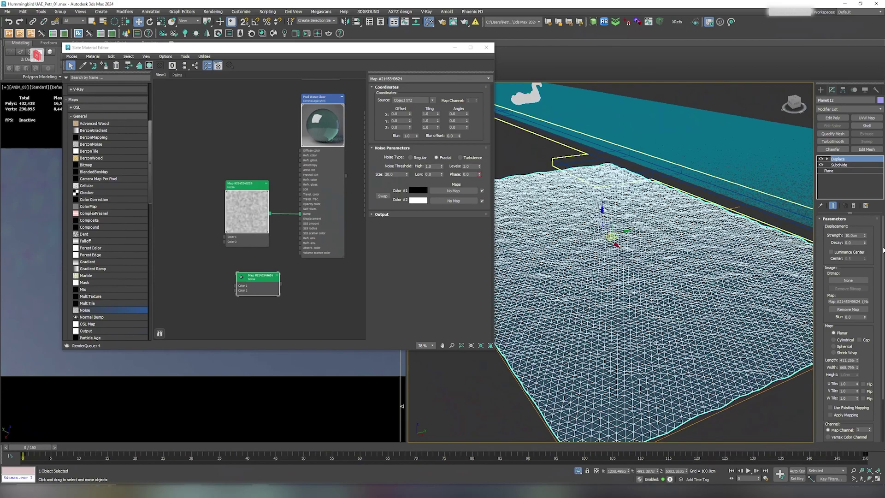
left_click_drag(864, 235, 858, 165)
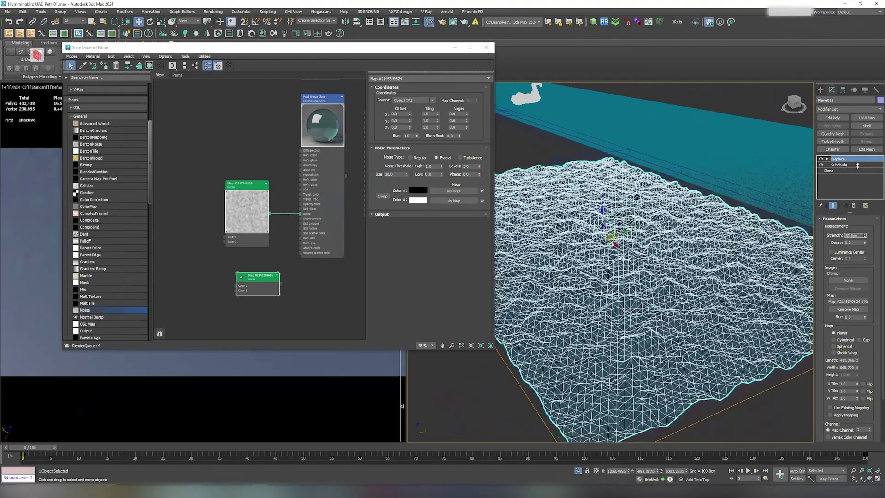
key("F3")
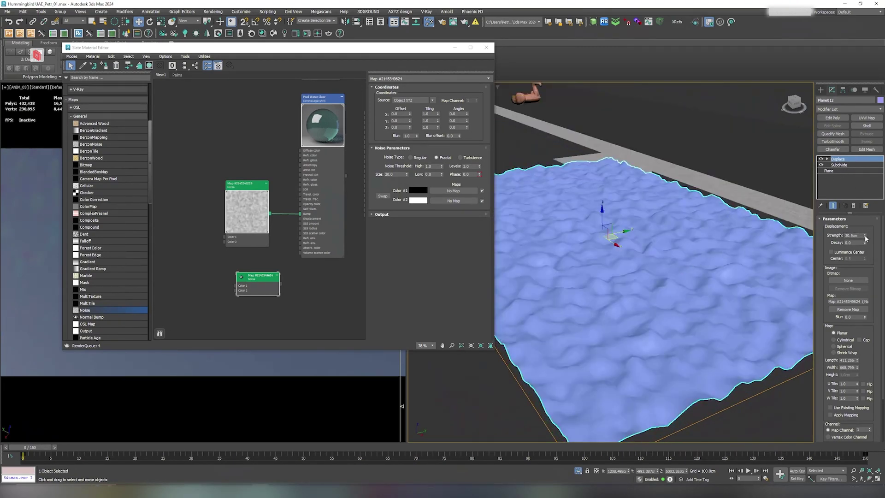
Lower Displace strength to about 3.36 cm and scrub to check the moving water
left_click_drag(866, 238, 867, 269)
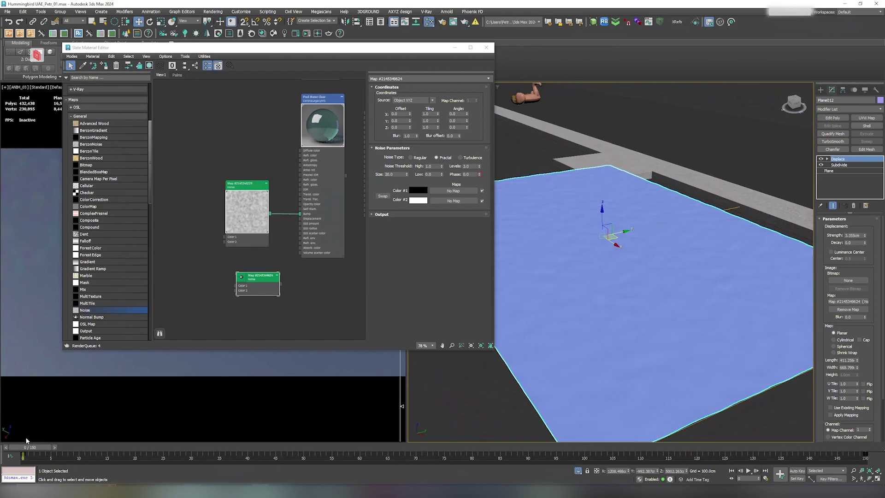
mouse_move(29, 446)
left_mouse_down()
mouse_move(761, 447)
mouse_move(512, 458)
mouse_move(20, 457)
left_mouse_up()
Open Pool Water Clear and wire the second Noise map into its Bump slot
key("w")
double_click(323, 157)
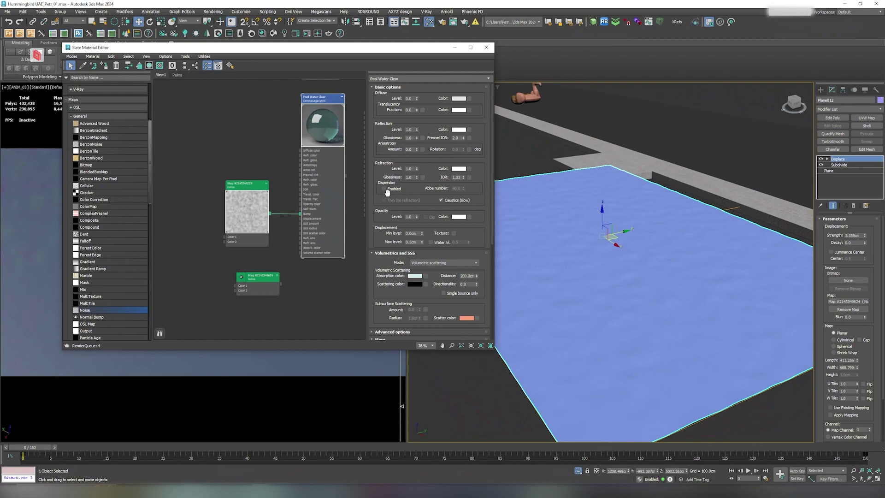
left_click_drag(387, 192, 386, 191)
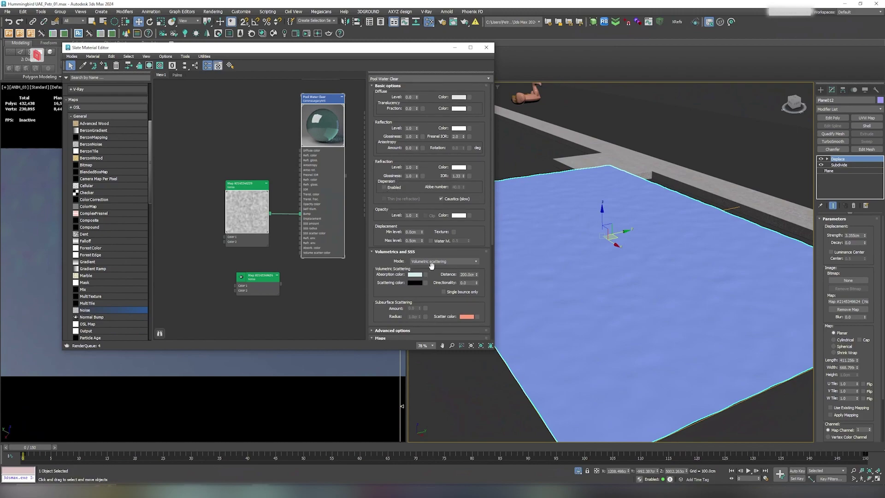
left_click_drag(378, 253, 389, 173)
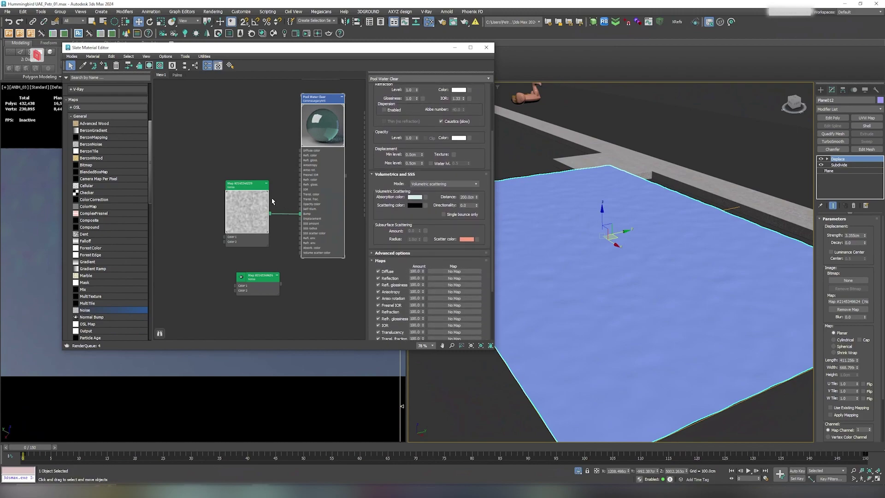
left_click_drag(269, 201, 253, 180)
left_click_drag(259, 286, 226, 280)
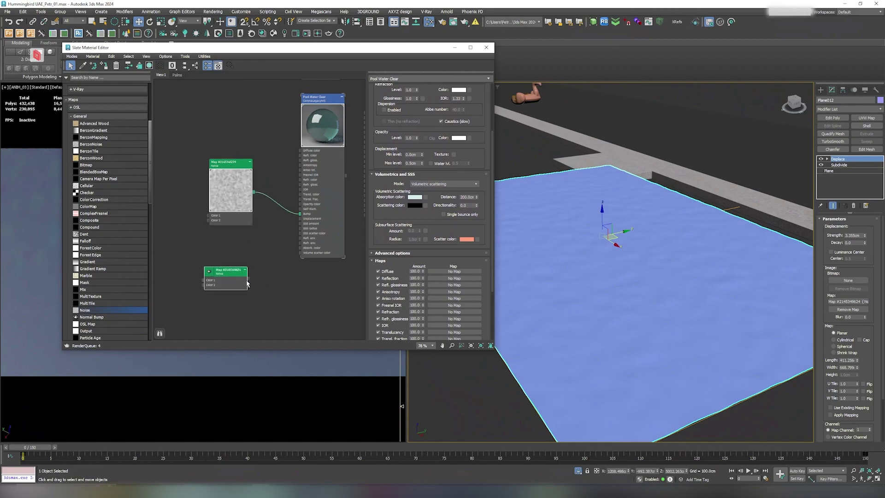
left_click_drag(291, 220, 300, 213)
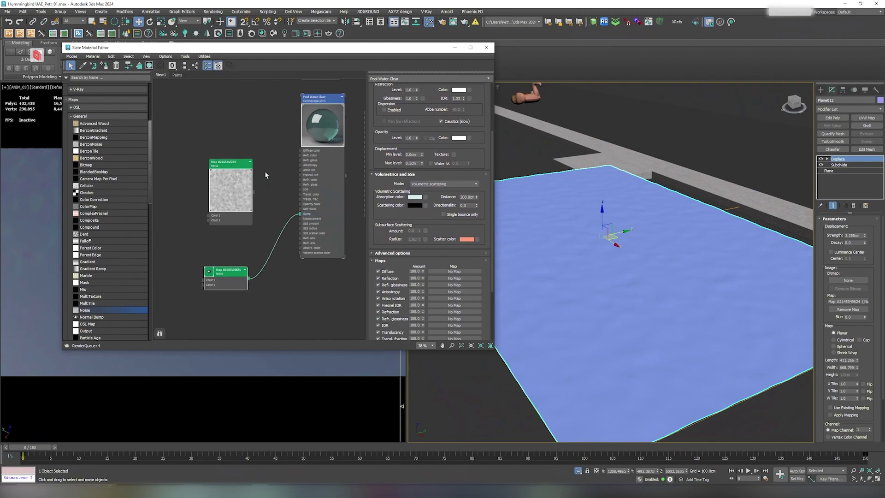
Assign Pool Water Clear to the water plane and preview the animation from frame 0
left_click(324, 103)
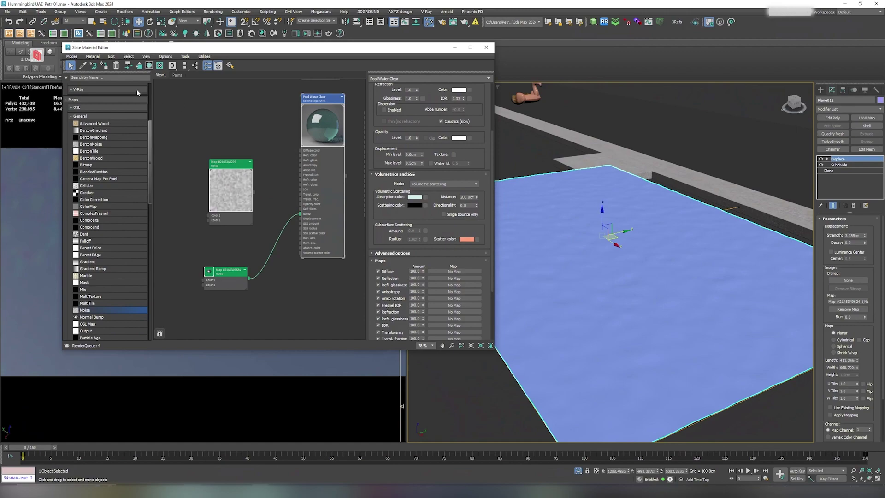
left_click(104, 65)
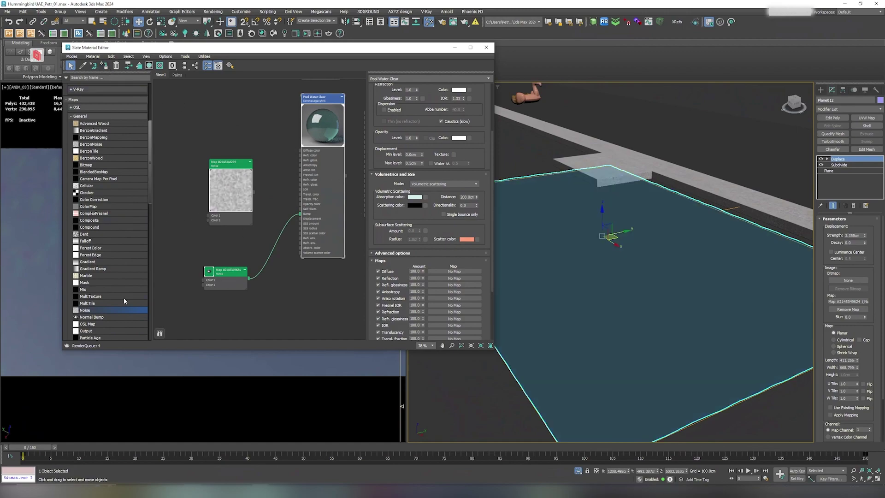
left_click_drag(30, 445, 559, 447)
left_click_drag(501, 455, 18, 455)
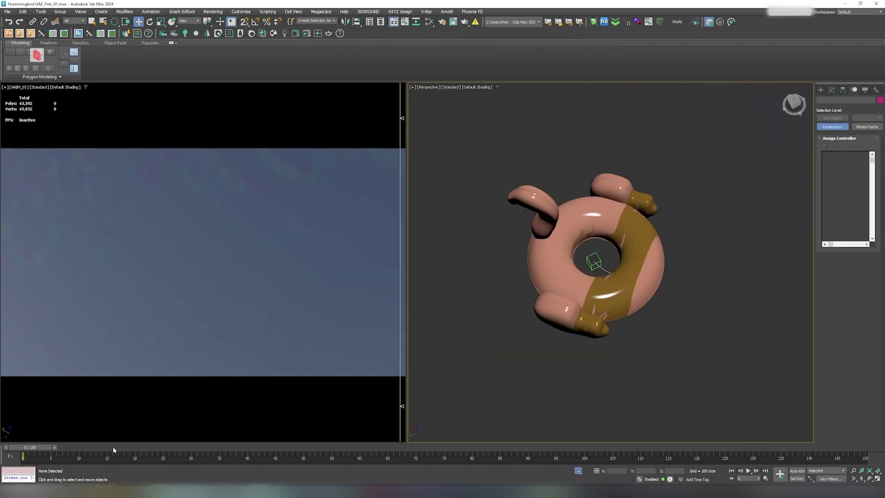
Play and stop the float animation, then scrub back toward the start
left_click(748, 470)
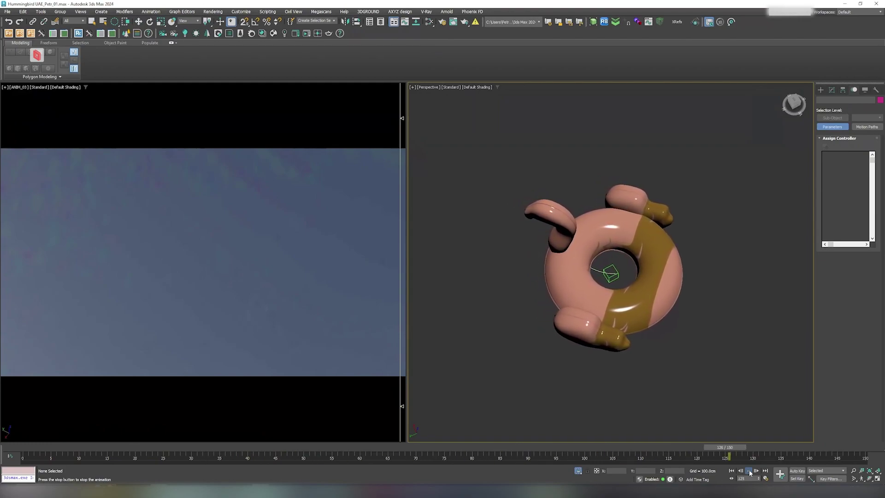
left_click(749, 471)
left_click_drag(755, 448, 43, 456)
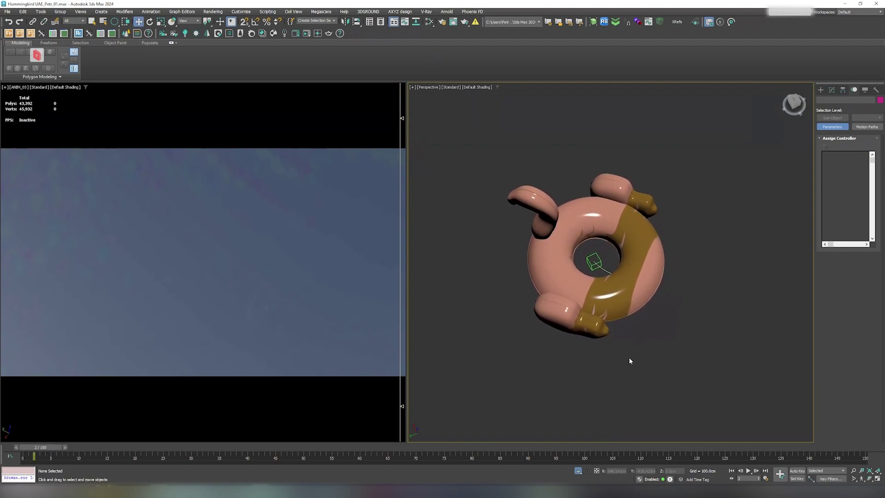
Zoom out to frame both floats and switch the Create panel to Splines
scroll(662, 274, "down", 3)
scroll(620, 286, "down", 4)
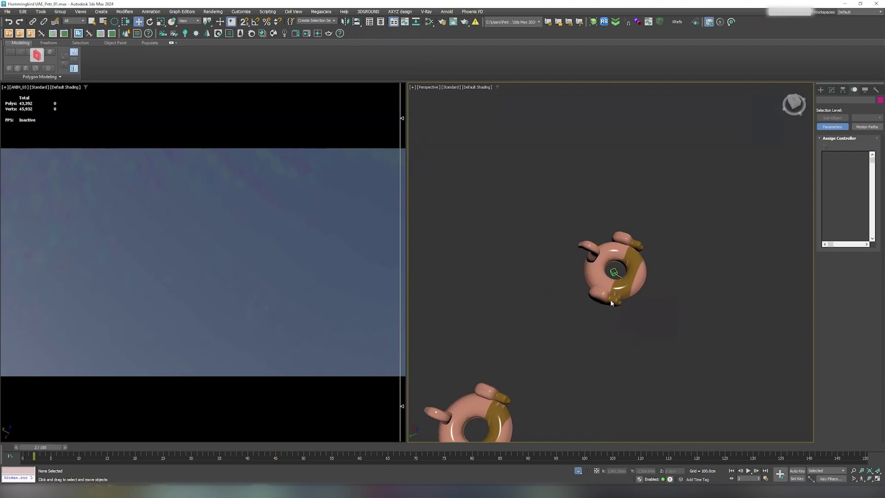
middle_click_drag(614, 302, 650, 204)
middle_click_drag(556, 319, 559, 312)
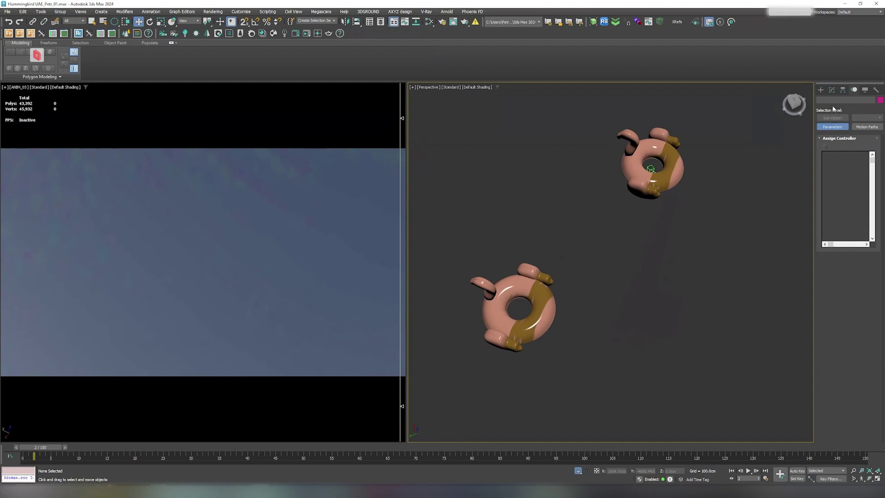
left_click(821, 90)
left_click(829, 101)
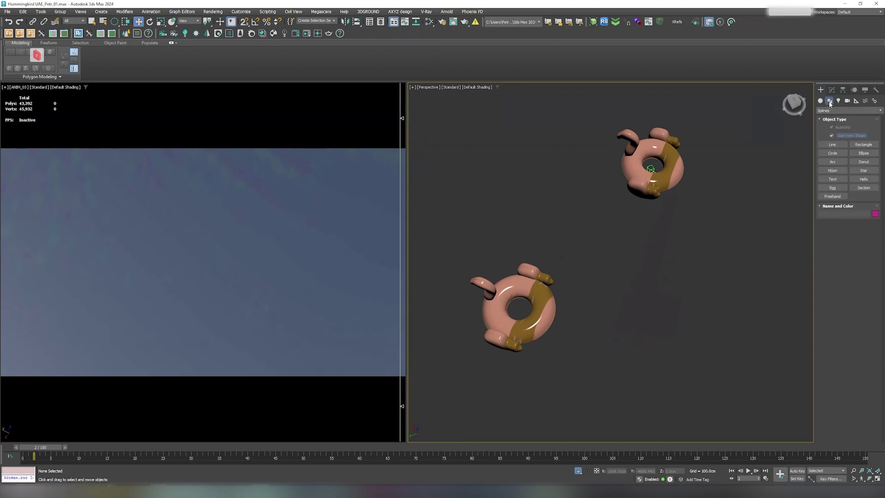
Draw a three-vertex curved Line spline trailing beside the lower float
left_click(832, 145)
left_click(565, 268)
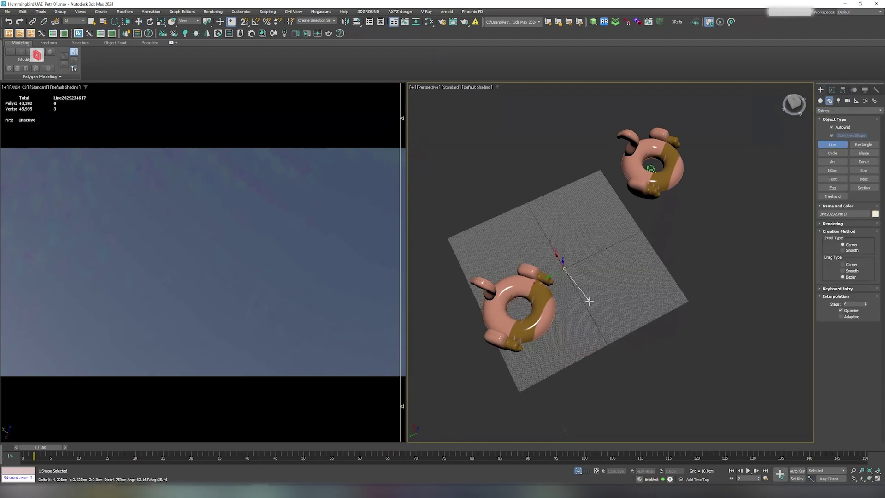
left_click_drag(589, 302, 604, 315)
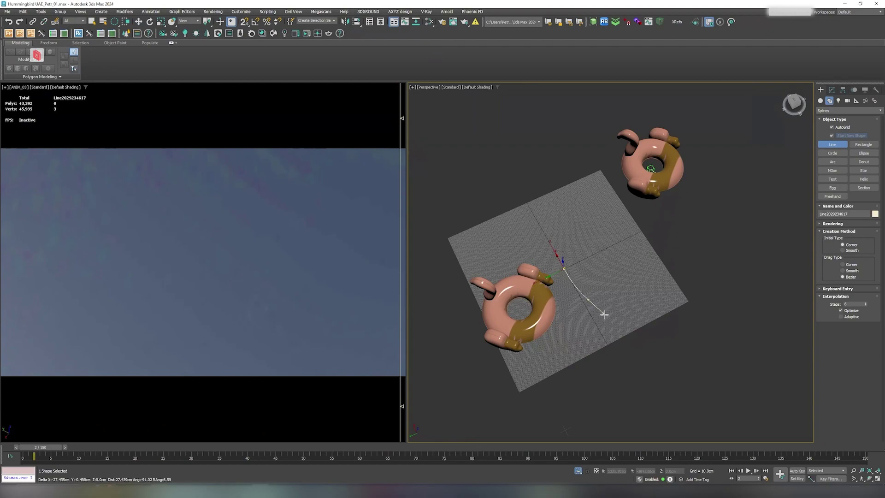
left_click(648, 328)
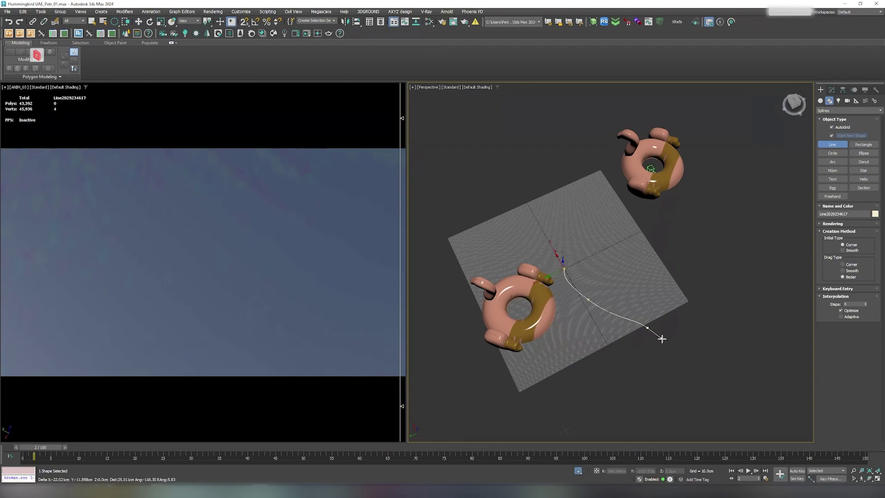
right_click(613, 291)
right_click(618, 288)
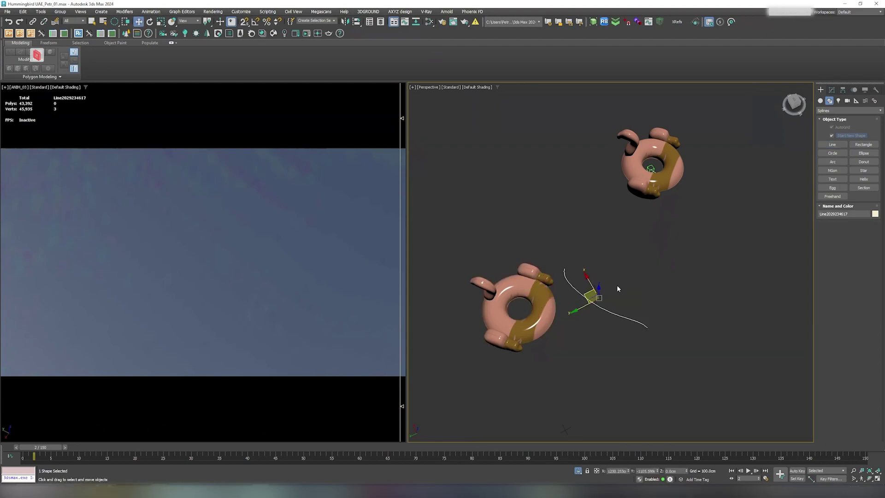
left_click(820, 101)
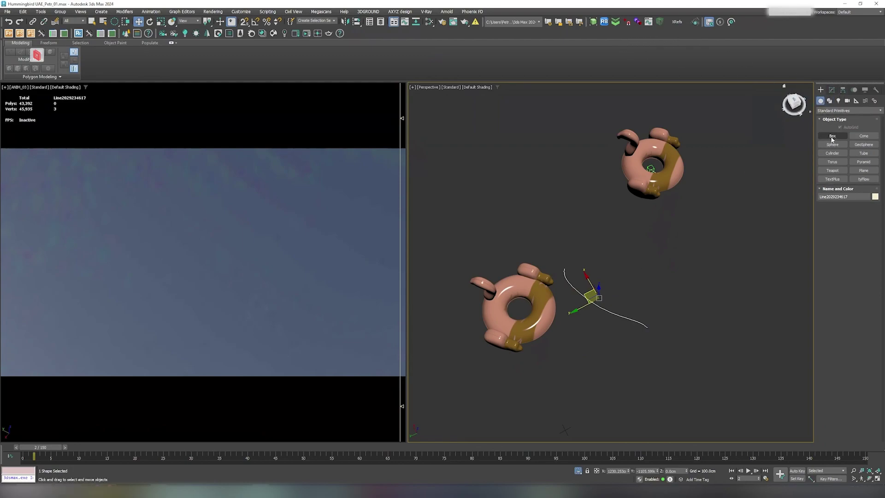
Create a small Dummy helper near the path and move it up-left
left_click(856, 101)
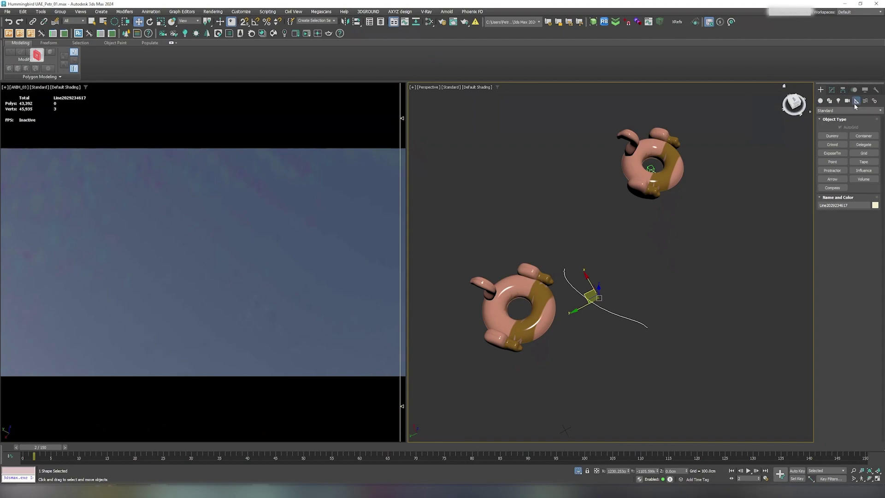
left_click(832, 136)
left_click_drag(583, 305, 593, 301)
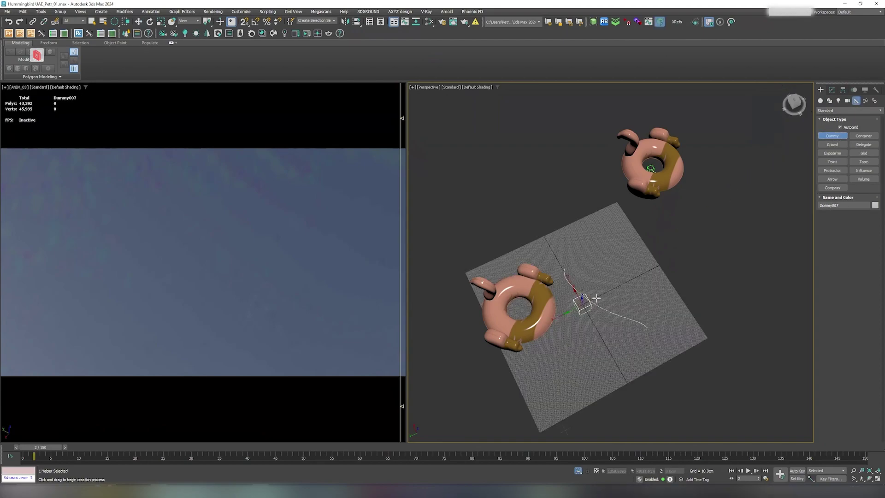
scroll(592, 302, "down", 5)
middle_click_drag(592, 302, 592, 258)
scroll(590, 259, "down", 3)
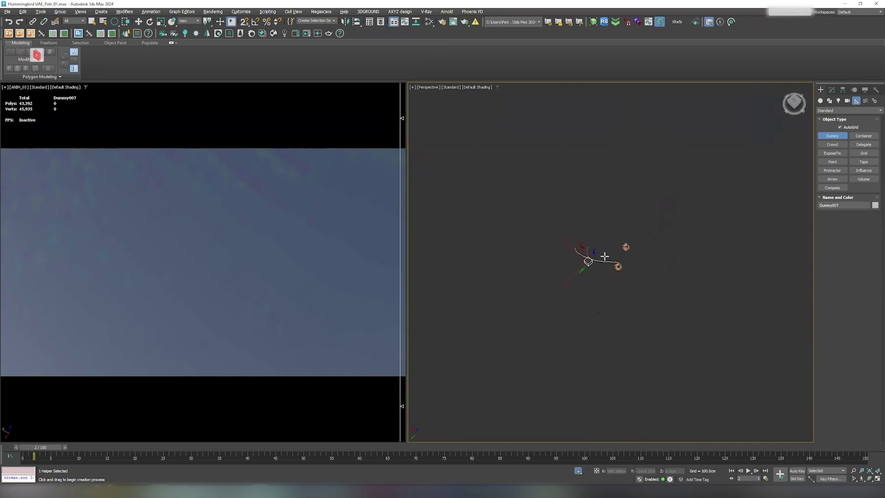
key("w")
left_click_drag(579, 258, 560, 241)
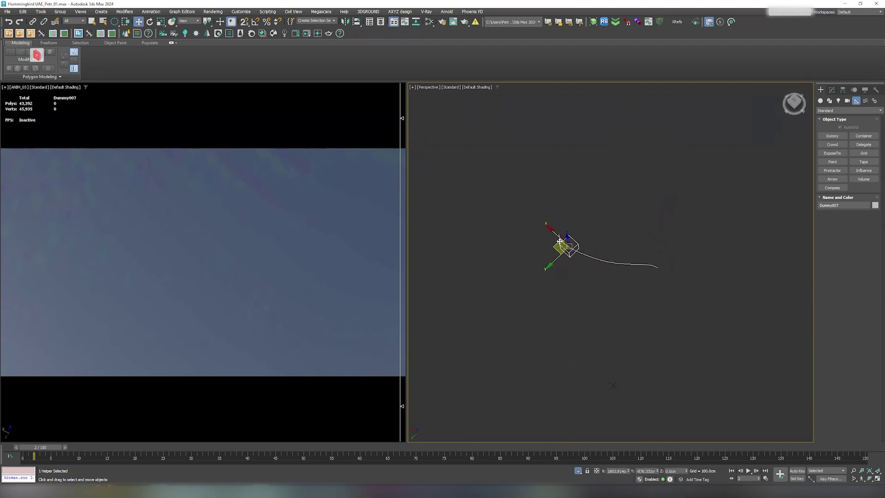
From a lower viewing angle, select the Flamingo001 float
scroll(560, 241, "down", 4)
middle_click_drag(561, 242, 565, 233, "alt")
key("r")
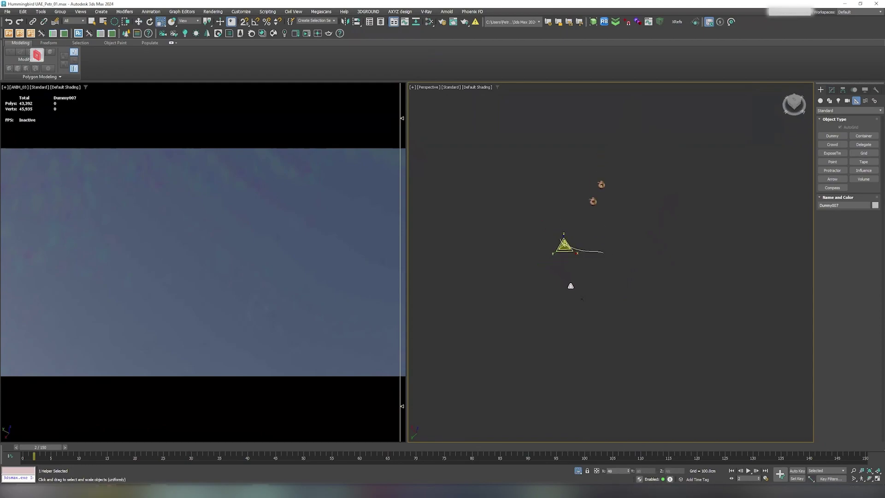
right_click(566, 222)
left_click(567, 222)
left_click(590, 205)
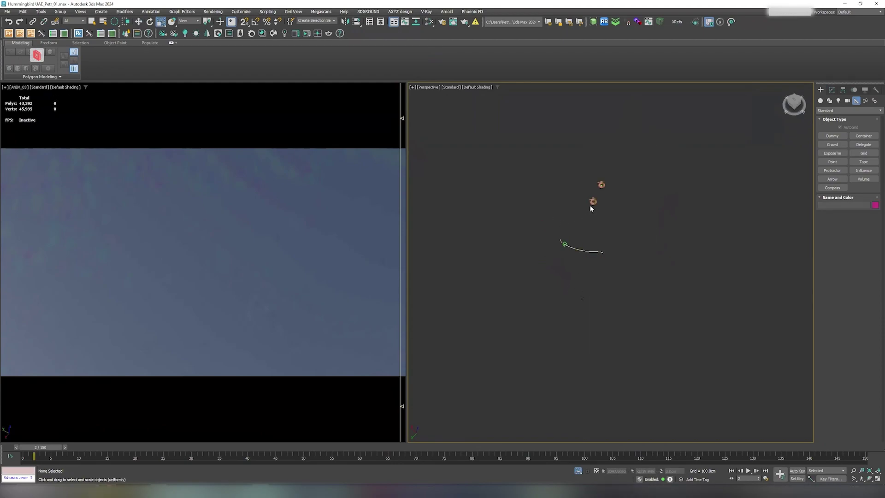
left_click(591, 203)
Move the flamingo to the spline's end and lower its height
key("t")
key("z")
scroll(580, 248, "down", 8)
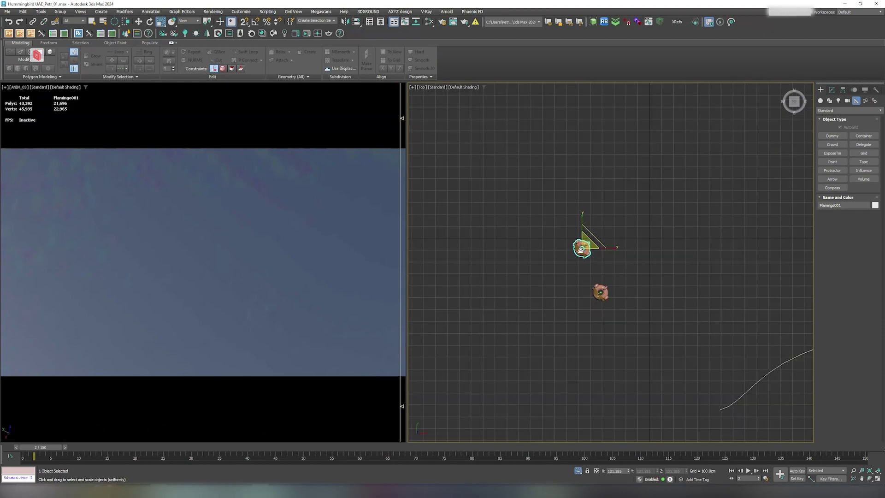
key("w")
left_click_drag(600, 232, 728, 276)
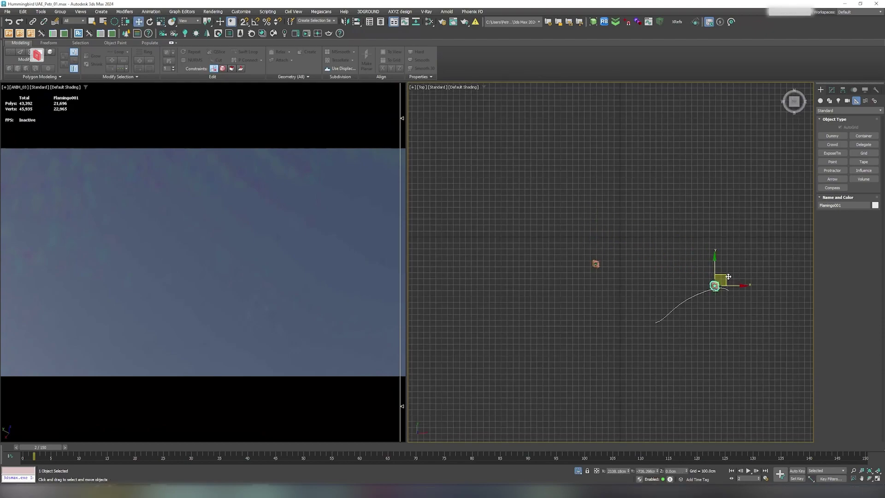
middle_click_drag(721, 285, 710, 264, "alt")
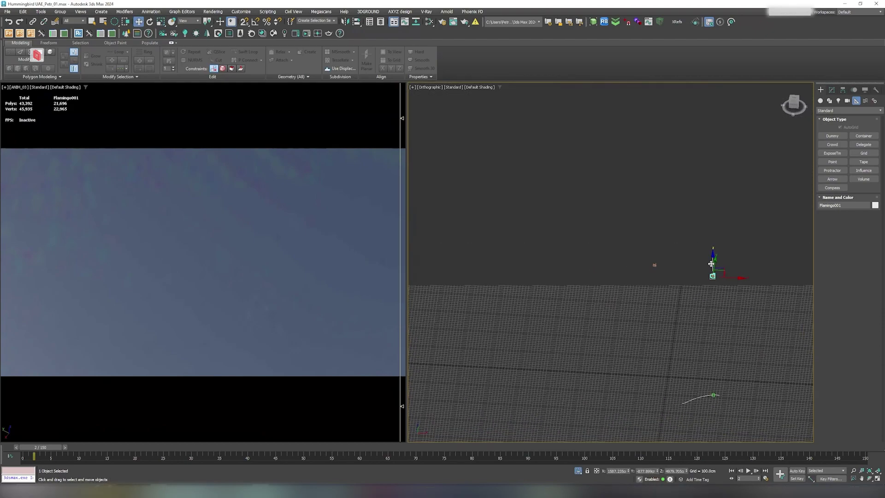
left_click_drag(713, 260, 712, 372)
Nudge the flamingo along Y and reframe it in top view
key("z")
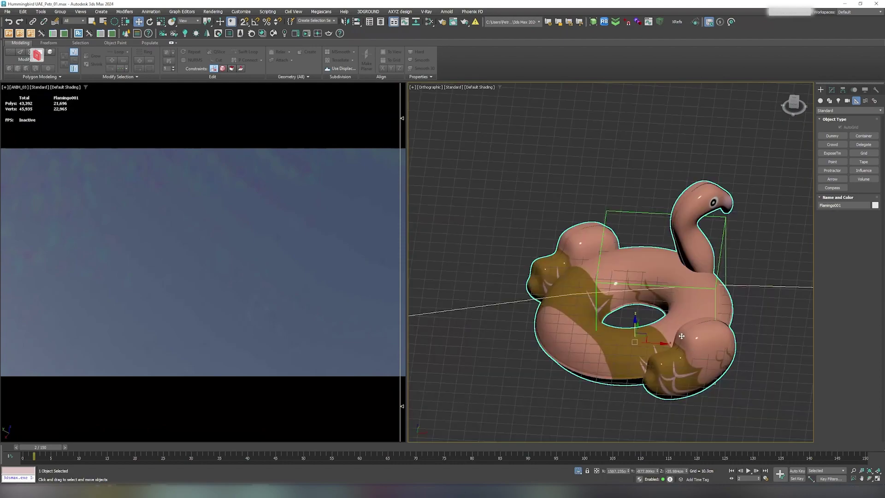
scroll(615, 292, "down", 2)
left_click_drag(614, 302, 617, 266)
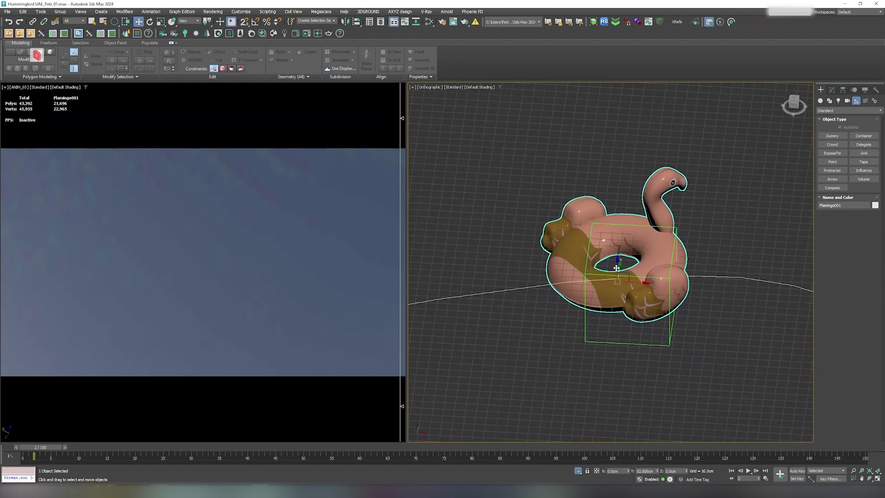
middle_click_drag(616, 266, 657, 280, "alt")
scroll(656, 280, "down", 2)
key("t")
key("z")
scroll(644, 282, "down", 4)
Select Dummy007, then move the flamingo float up-left near the path
left_click(650, 318)
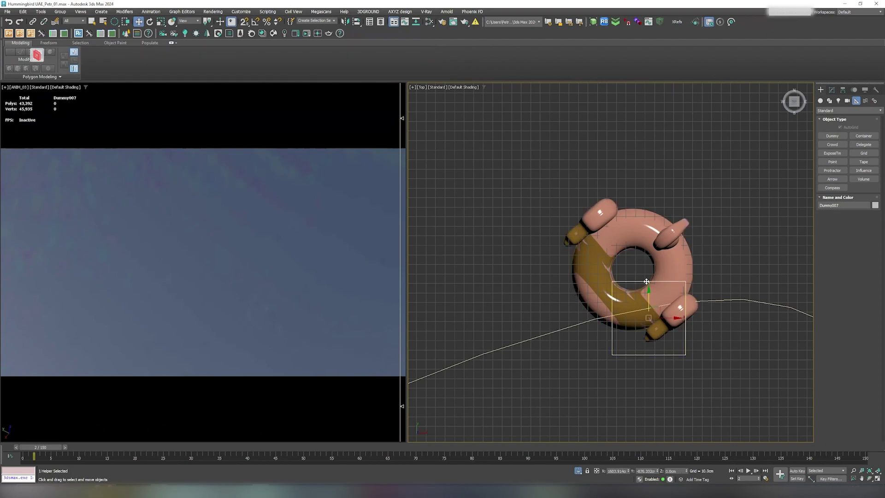
key("r")
scroll(642, 287, "down", 2)
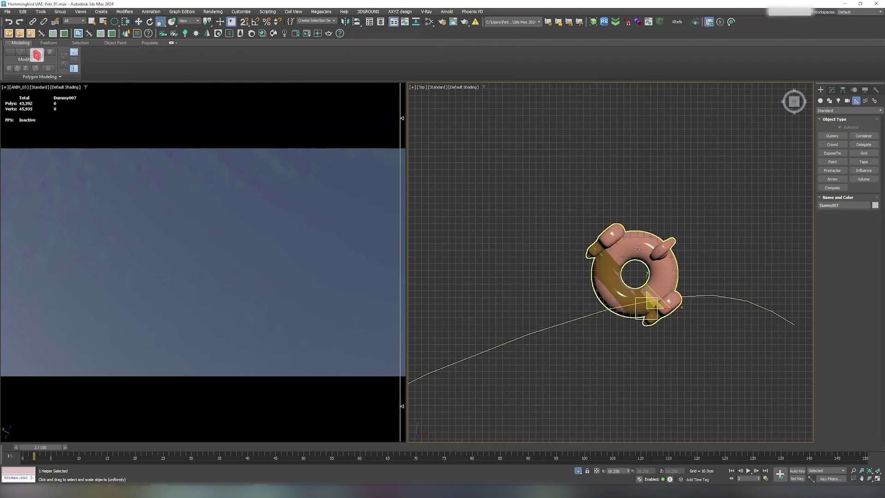
left_click(638, 261)
key("w")
left_click_drag(632, 249, 600, 193)
scroll(595, 208, "down", 3)
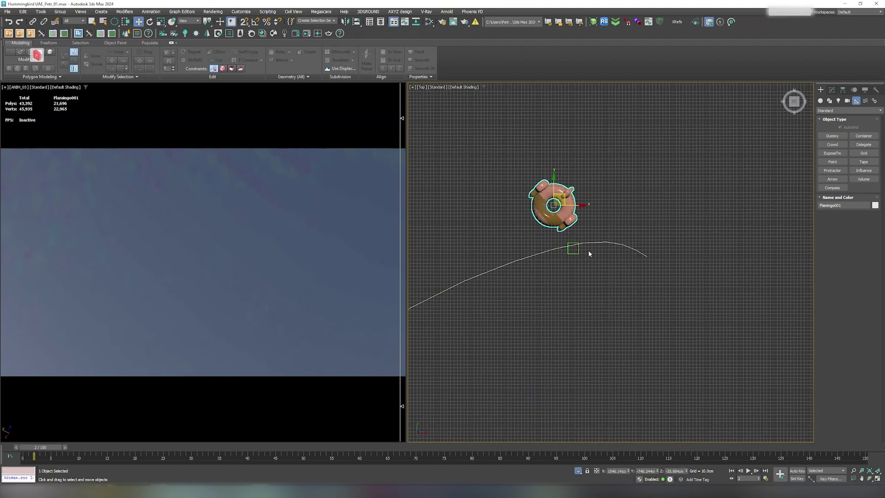
Select the spline path, show it whole, and pick the dummy at the curve's top
left_click(607, 243)
left_click(832, 90)
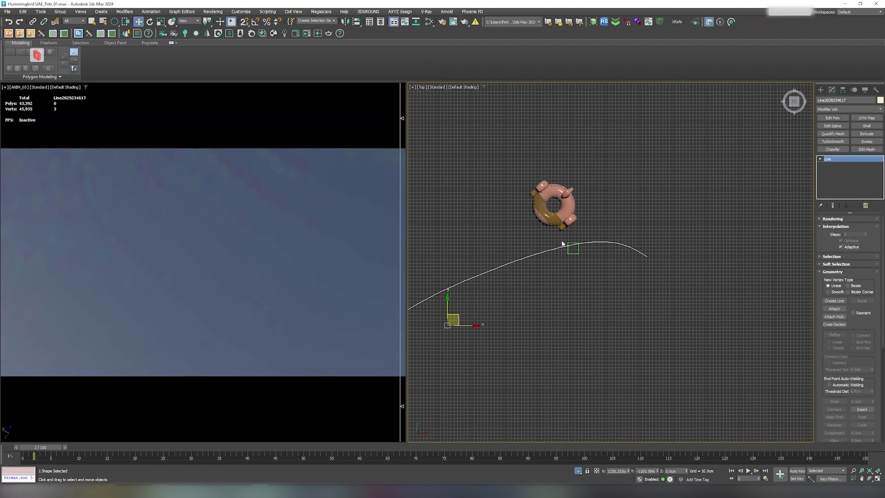
scroll(551, 258, "down", 3)
middle_click_drag(551, 260, 629, 255)
left_click(658, 244)
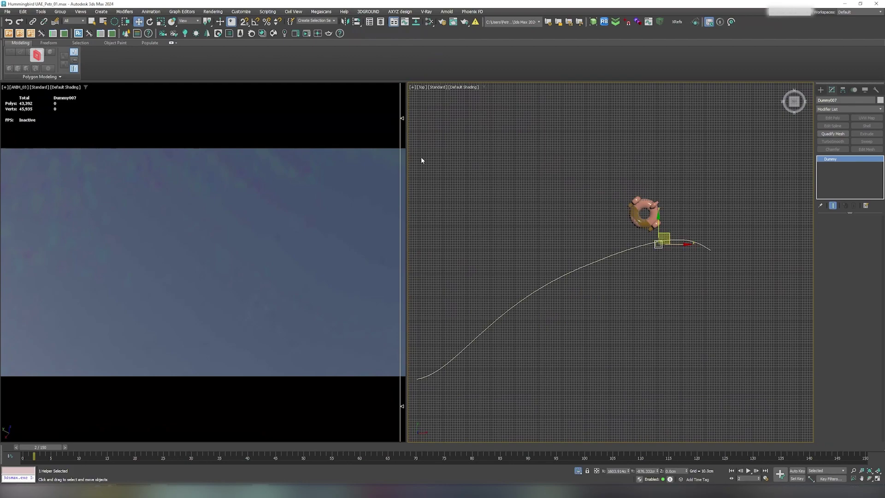
Add a Path Constraint to Dummy007 with the curved Line spline as its target
left_click(60, 11)
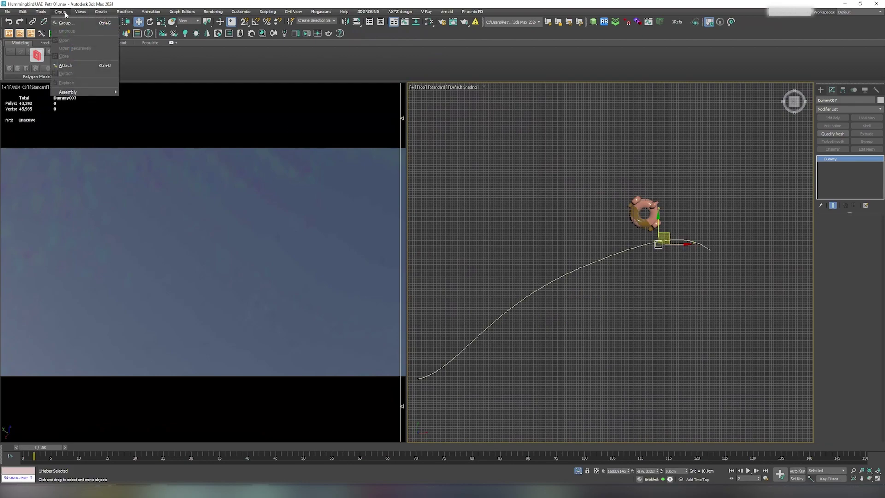
mouse_move(114, 14)
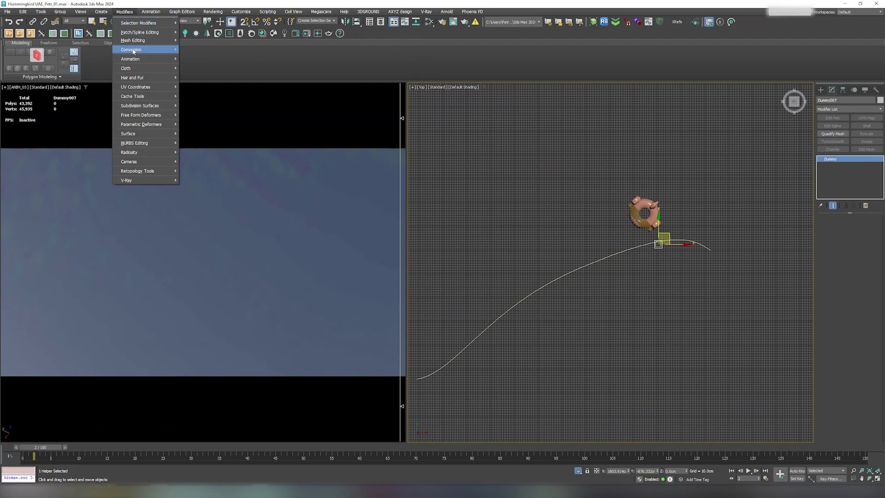
mouse_move(157, 62)
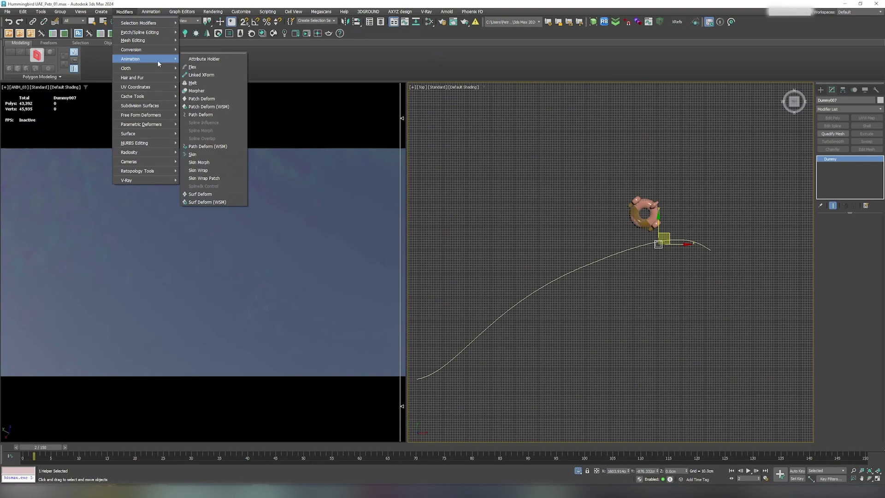
mouse_move(150, 12)
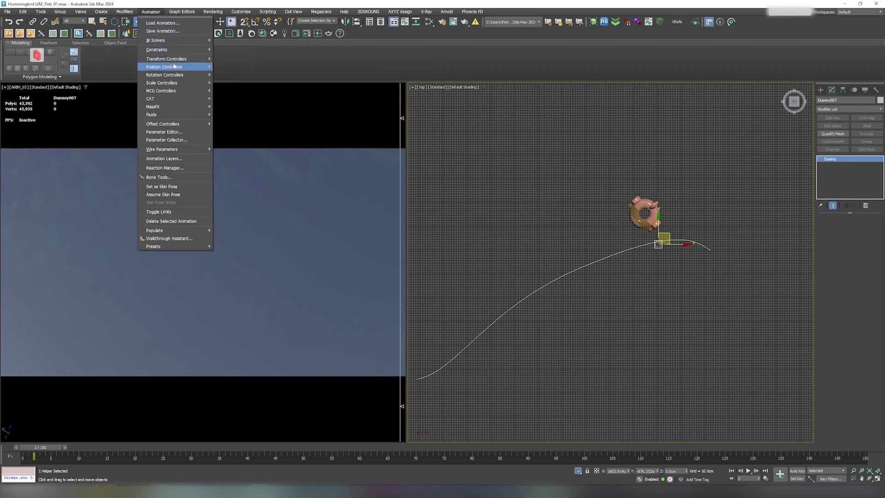
mouse_move(184, 70)
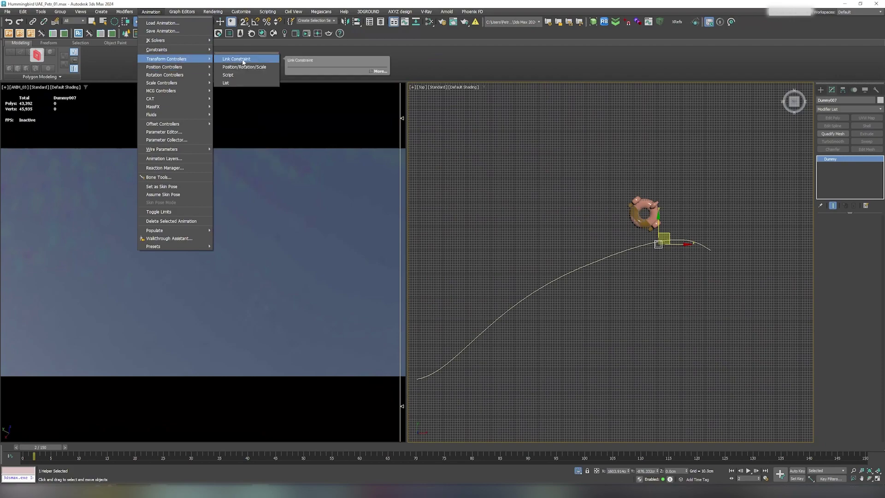
mouse_move(203, 49)
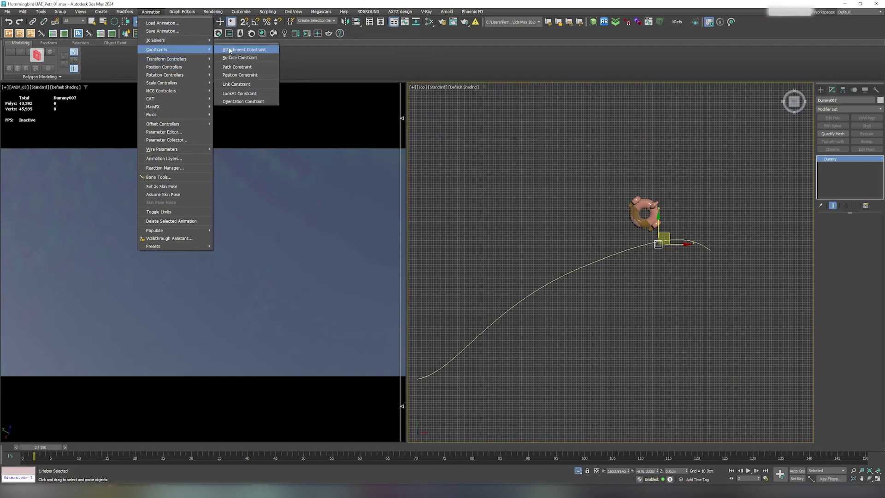
left_click(244, 67)
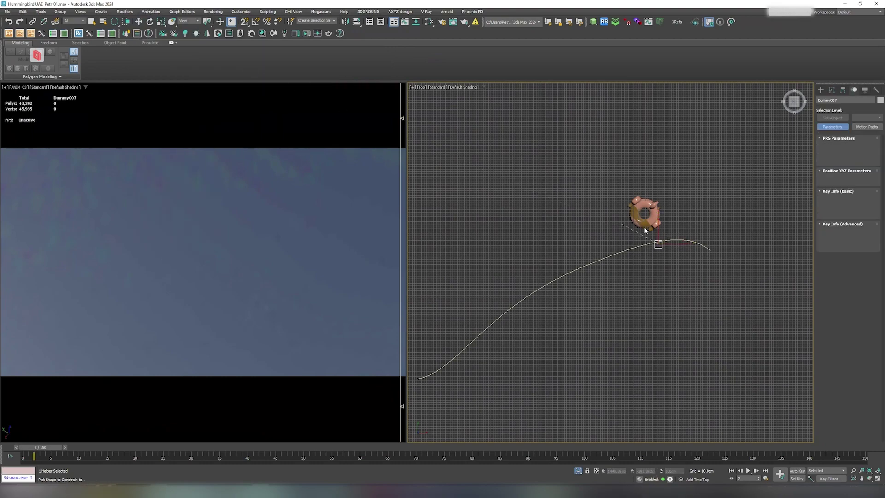
left_click(686, 240)
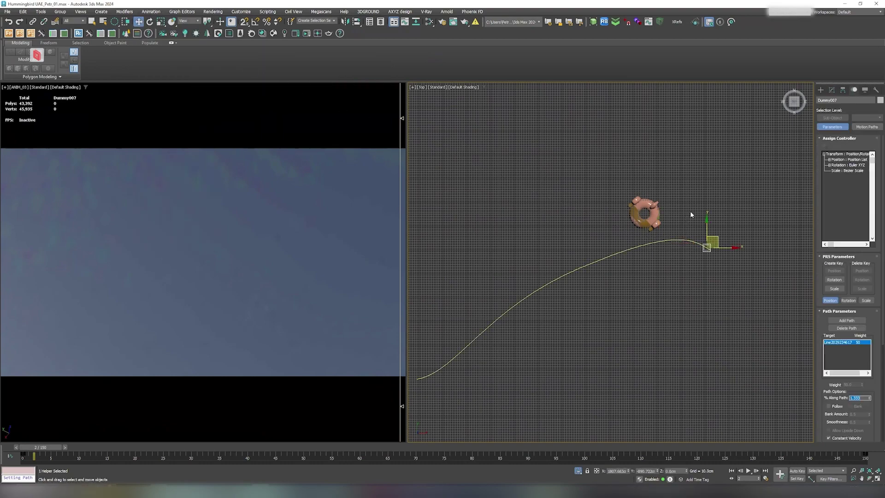
Scrub the timeline to watch Dummy007 travel along the curved Line
scroll(548, 291, "down", 2)
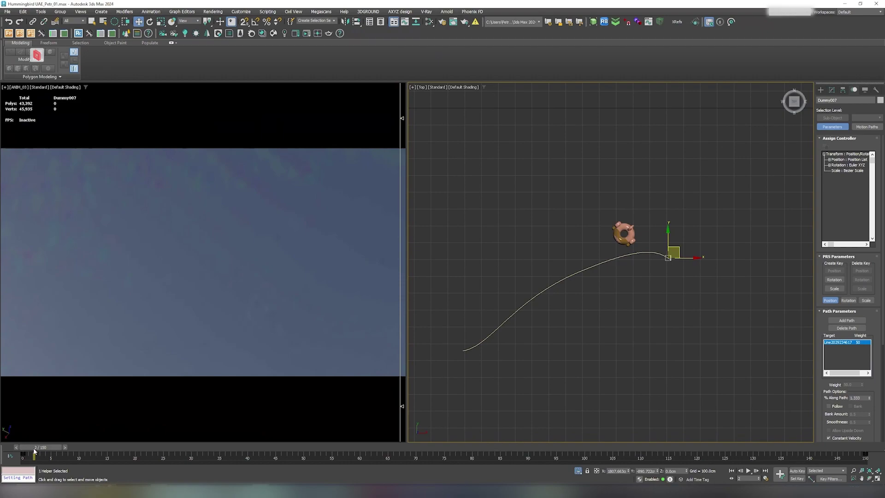
left_click_drag(34, 451, 9, 447)
key("w")
Orbit the Top viewport into a tilted orthographic view framing the whole path
scroll(656, 316, "up", 2)
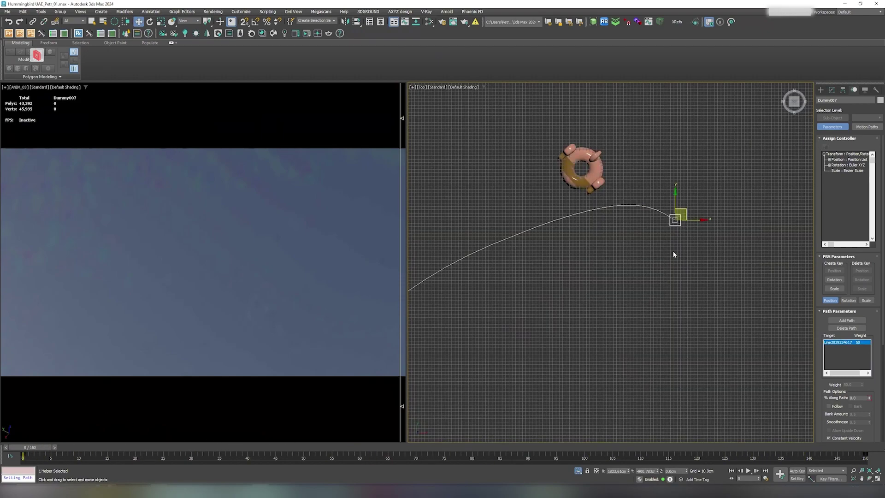
middle_click_drag(674, 254, 583, 244, "alt")
scroll(583, 244, "down", 2)
middle_click_drag(733, 230, 582, 232)
Delete the curved Line's far-end vertex, then replay the animation from frame 0 to check
left_click(599, 228)
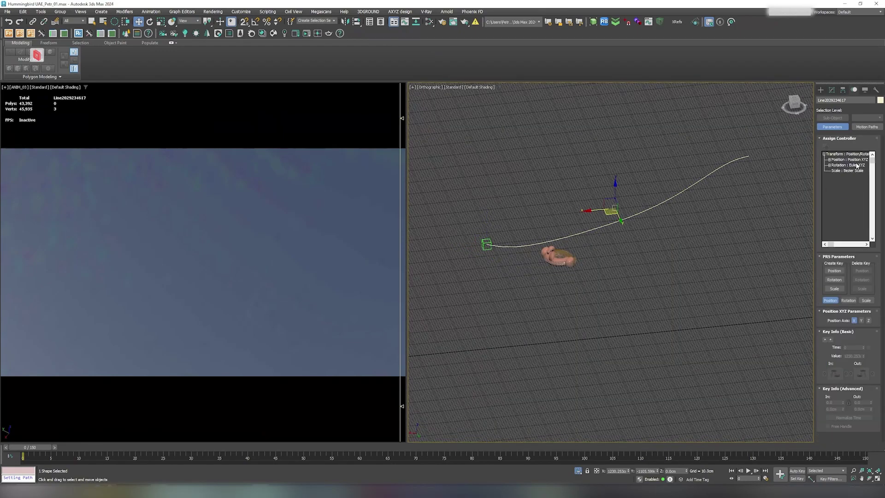
left_click(832, 91)
left_click(832, 165)
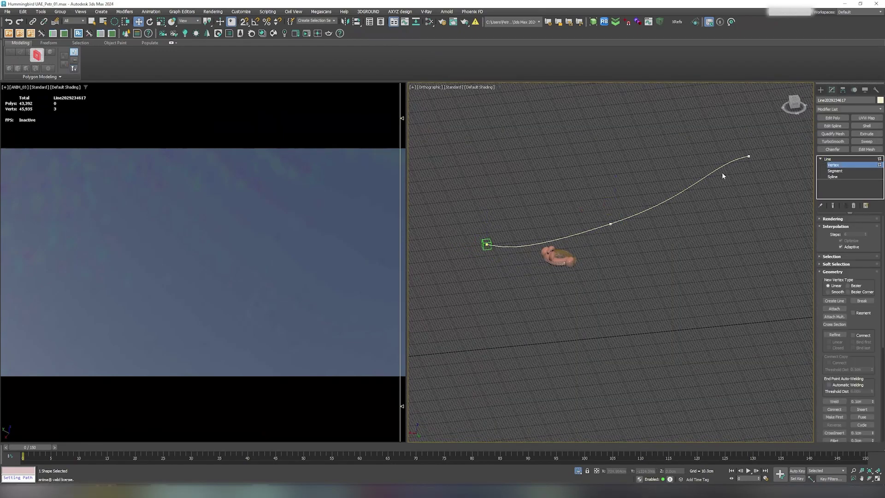
left_click(748, 156)
key("Delete")
key("slash")
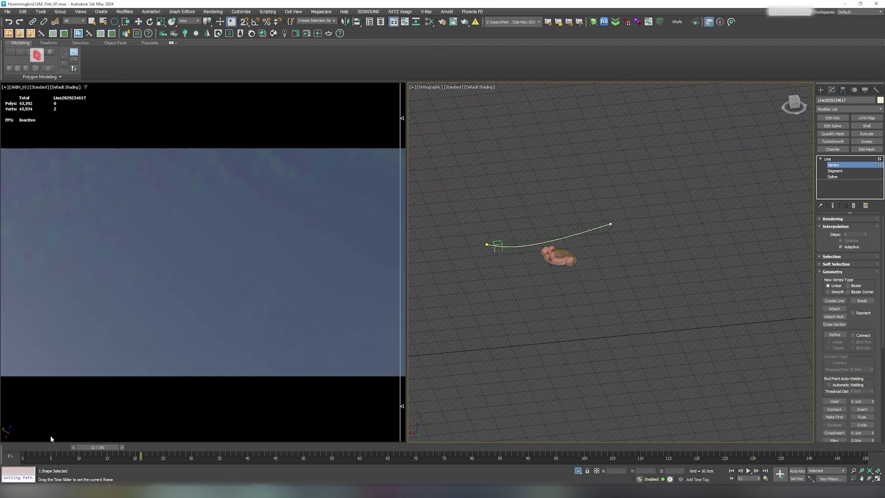
key("Home")
left_click(828, 166)
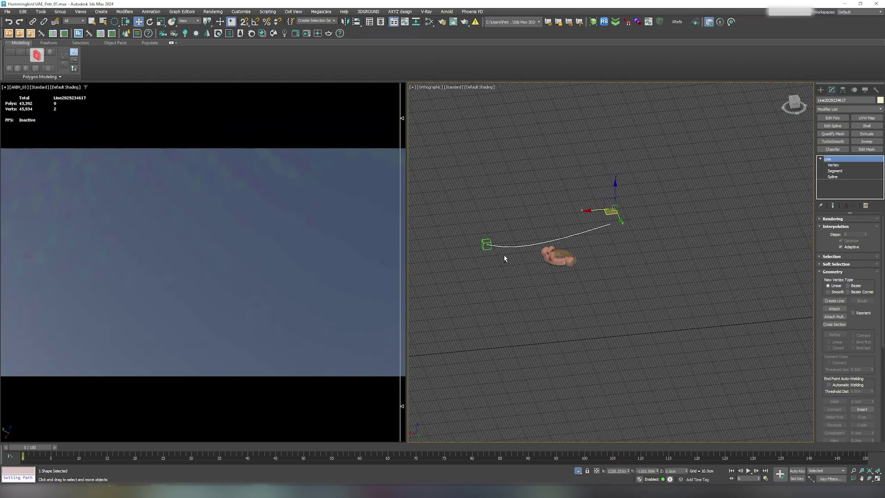
Open the Assign Rotation Controller list for Dummy007's Euler XYZ track in the Motion panel
left_click(486, 239)
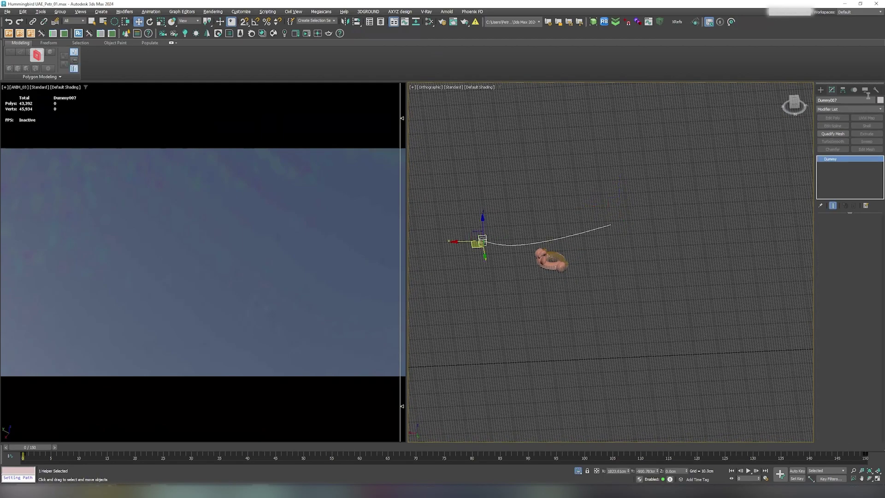
left_click(843, 90)
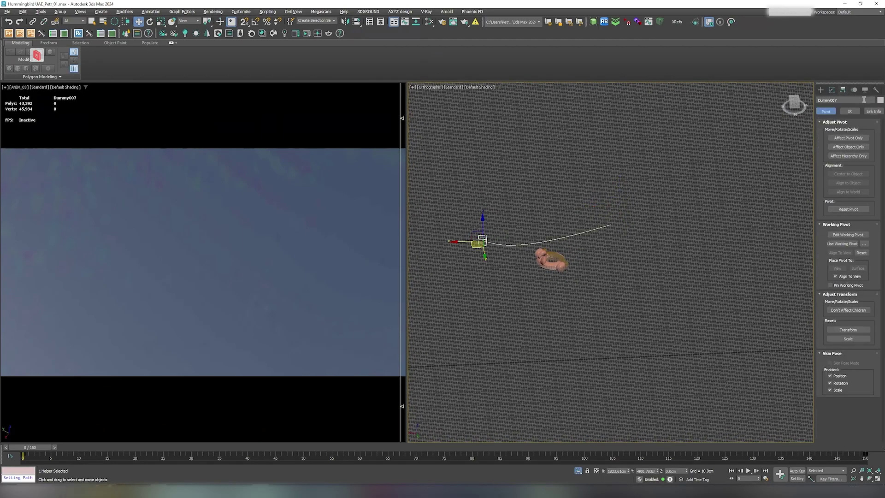
left_click(854, 90)
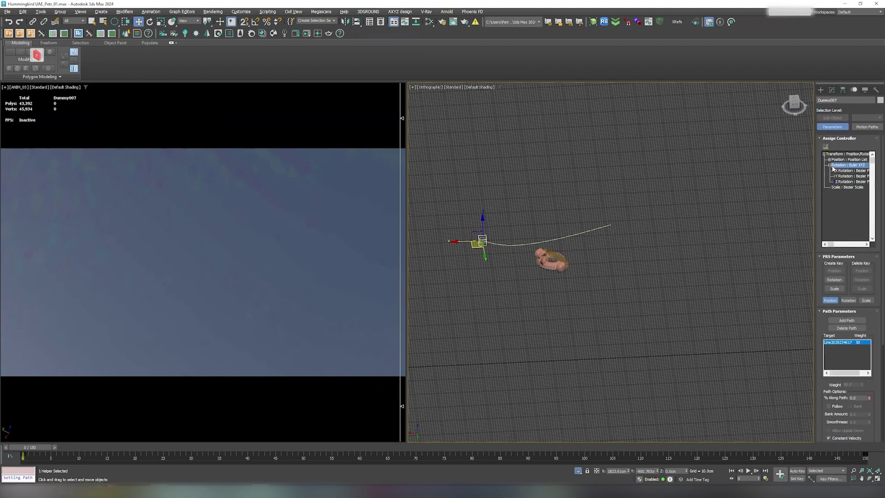
right_click(840, 167)
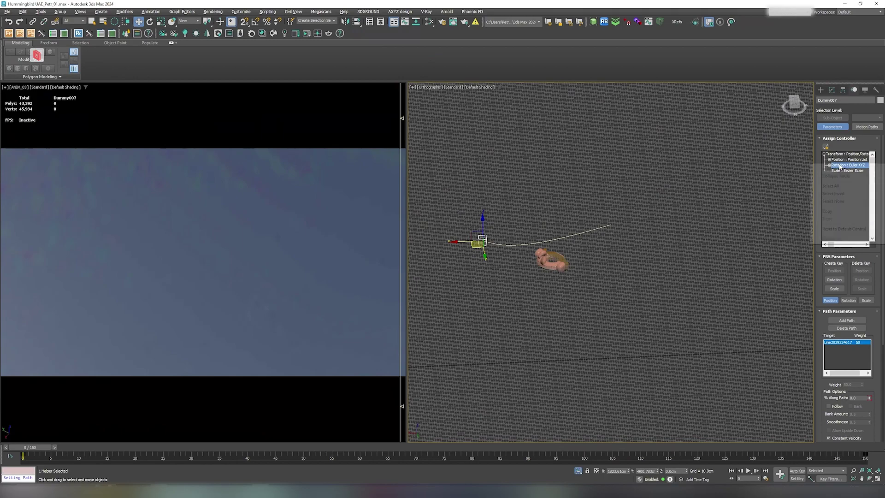
left_click(826, 146)
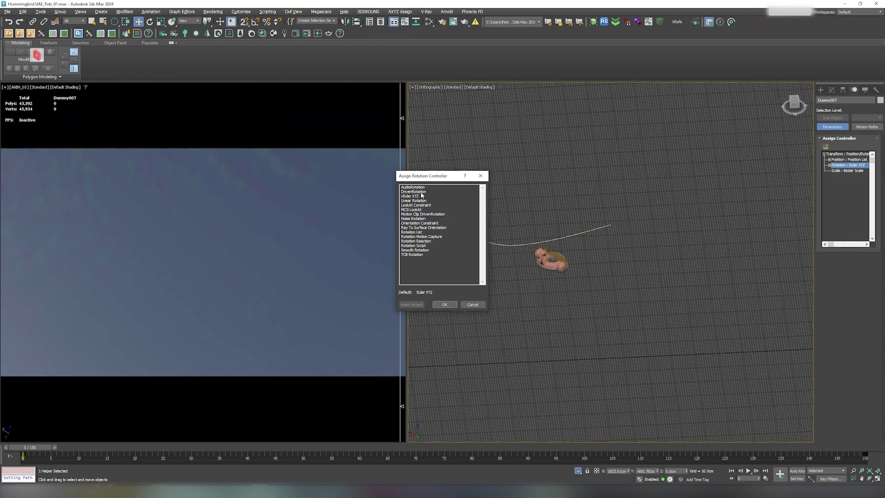
Assign Noise Rotation to Dummy007 and scrub the timeline to watch it move
double_click(415, 218)
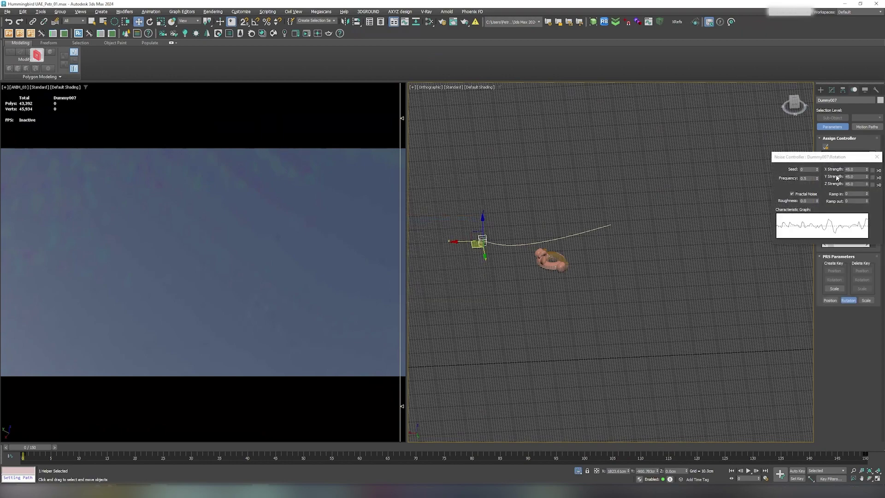
middle_click_drag(496, 289, 471, 255, "alt")
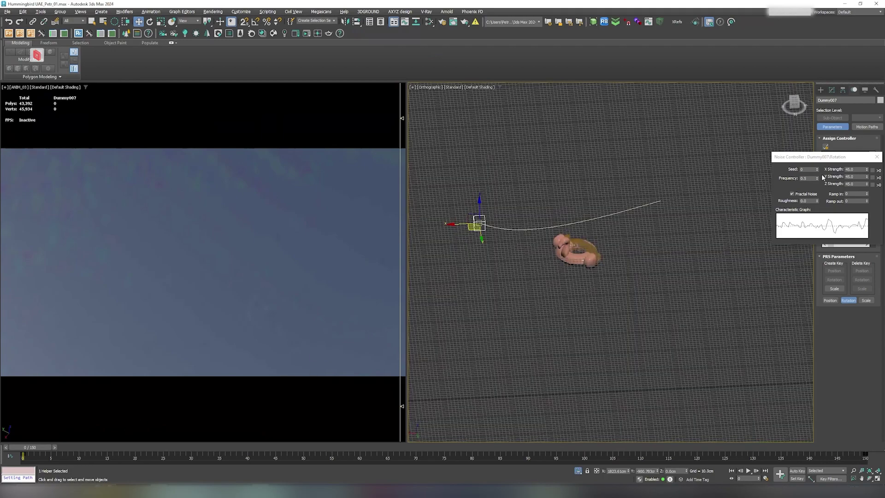
left_click_drag(823, 161, 649, 100)
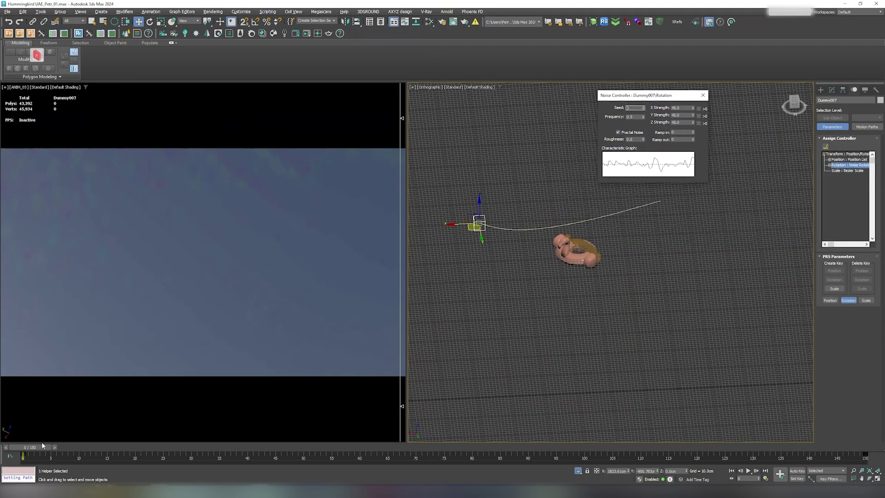
left_click_drag(42, 445, 14, 438)
key("w")
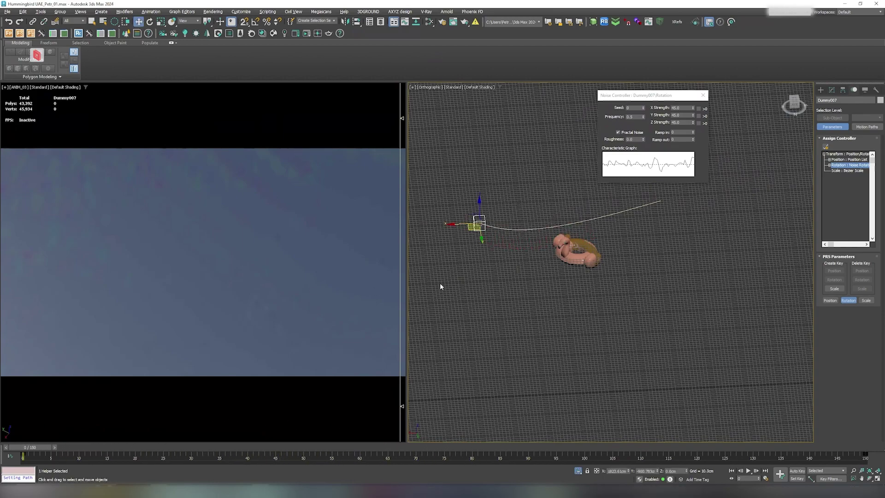
Move the Flamingo001 float onto Dummy007
left_click(559, 251)
middle_click_drag(572, 245, 573, 272, "alt")
left_click_drag(570, 261, 475, 220)
middle_click_drag(479, 221, 530, 300, "alt")
scroll(483, 223, "up", 6)
left_click(33, 22)
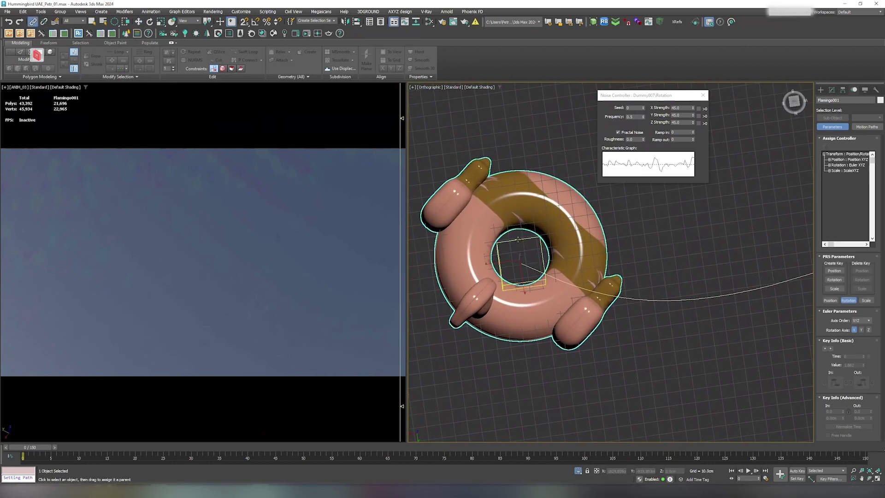
Orbit to a tilted view and scrub the animation to check the flamingo's motion
scroll(518, 239, "down", 6)
middle_click_drag(518, 239, 417, 311, "alt")
left_click_drag(53, 451, 527, 454)
middle_click_drag(612, 328, 601, 311, "alt")
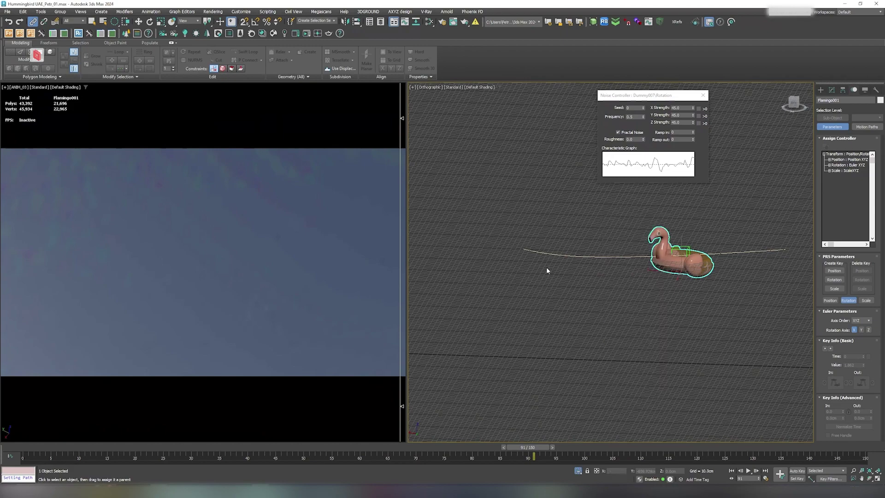
Raise the spline path about 30 cm and review the motion on the timeline
left_click(581, 257)
key("w")
middle_click_drag(740, 237, 695, 235)
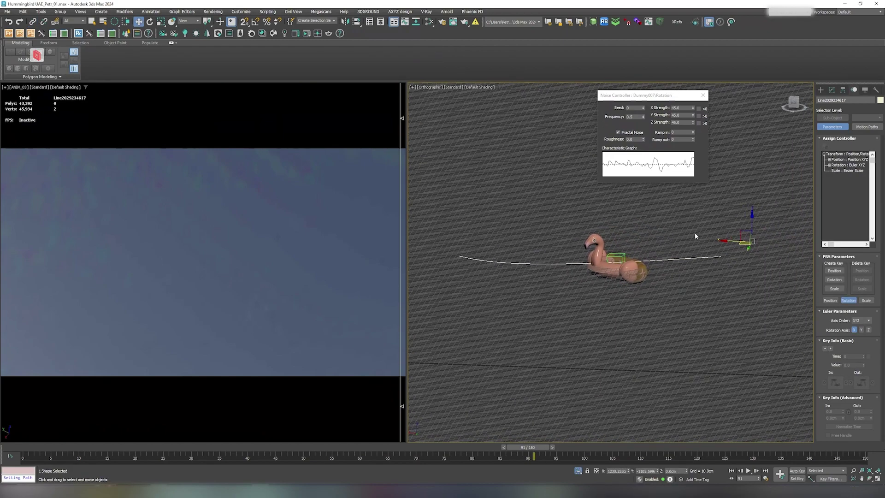
left_click_drag(755, 223, 722, 213)
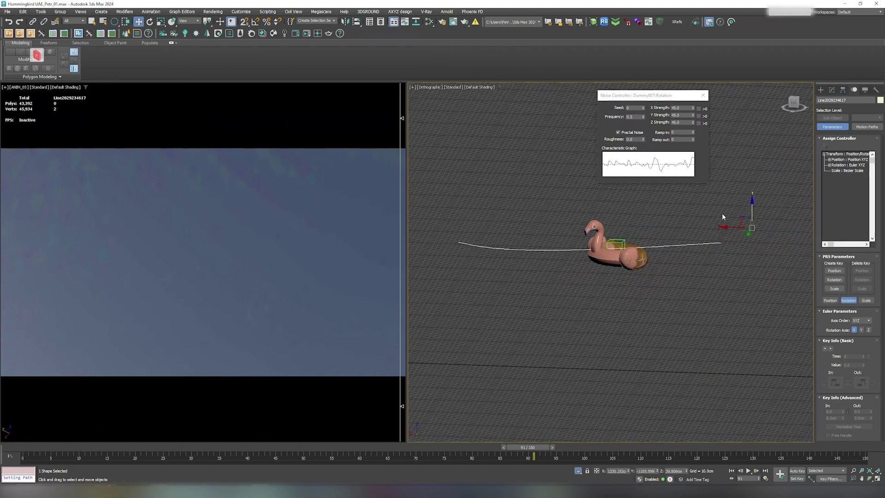
left_click_drag(27, 456, 523, 448)
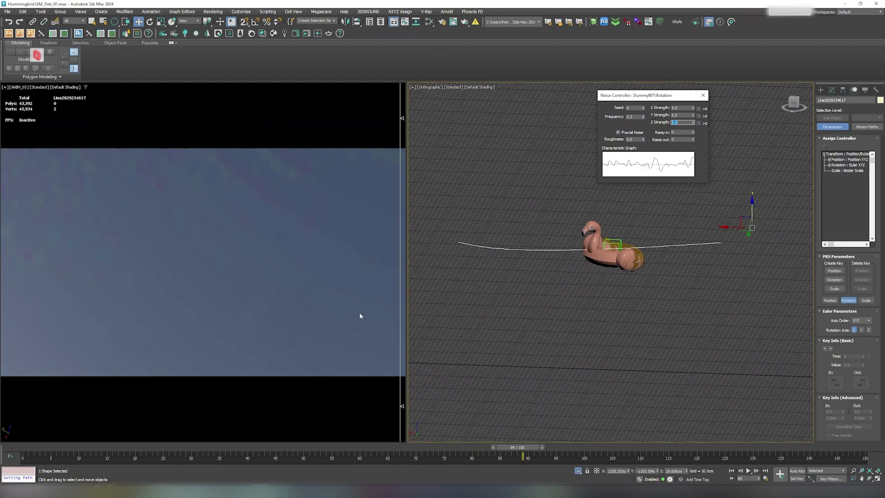
left_click_drag(36, 454, 334, 450)
Try a 0.165 noise frequency, then settle on 0.105 and scrub to preview the float
key("w")
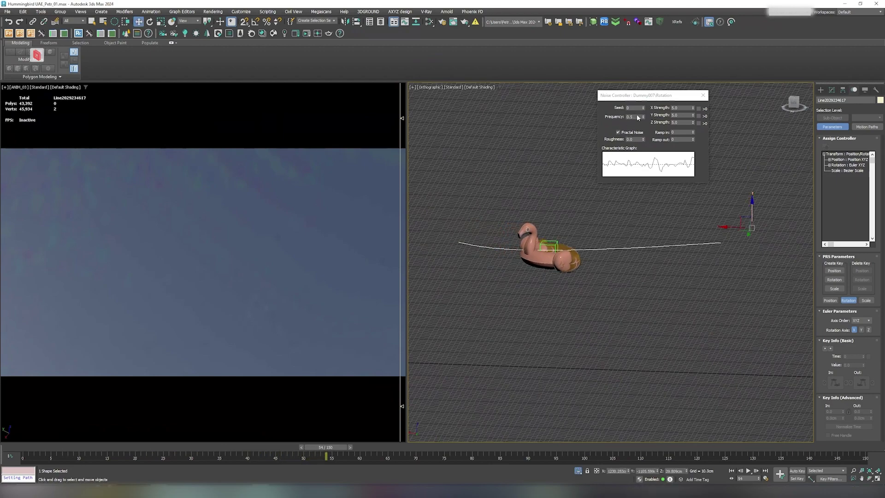
left_click_drag(643, 118, 645, 148)
left_click_drag(25, 450, 187, 448)
key("w")
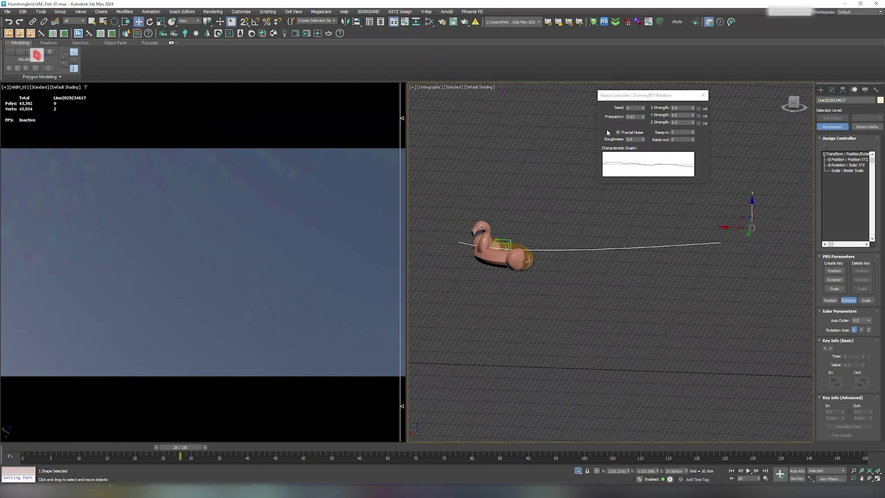
left_click_drag(643, 120, 644, 111)
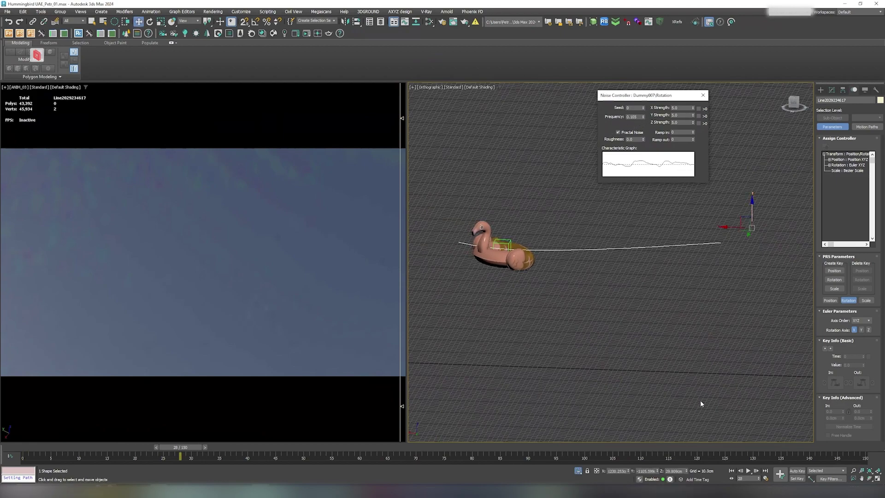
left_click_drag(82, 446, 411, 446)
middle_click_drag(583, 235, 510, 358, "alt")
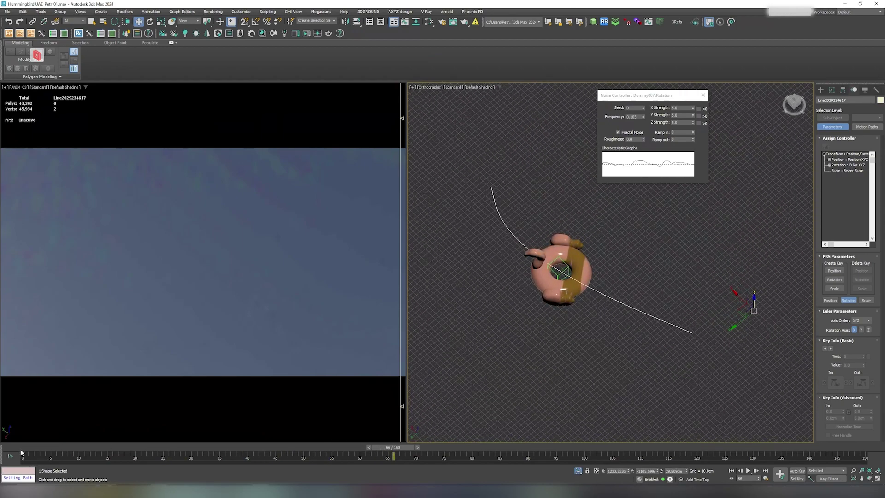
mouse_move(21, 451)
left_mouse_down()
mouse_move(415, 474)
mouse_move(802, 448)
mouse_move(35, 443)
left_mouse_up()
Play the animation from the start, then scrub back to frame 19
key("w")
left_click(749, 472)
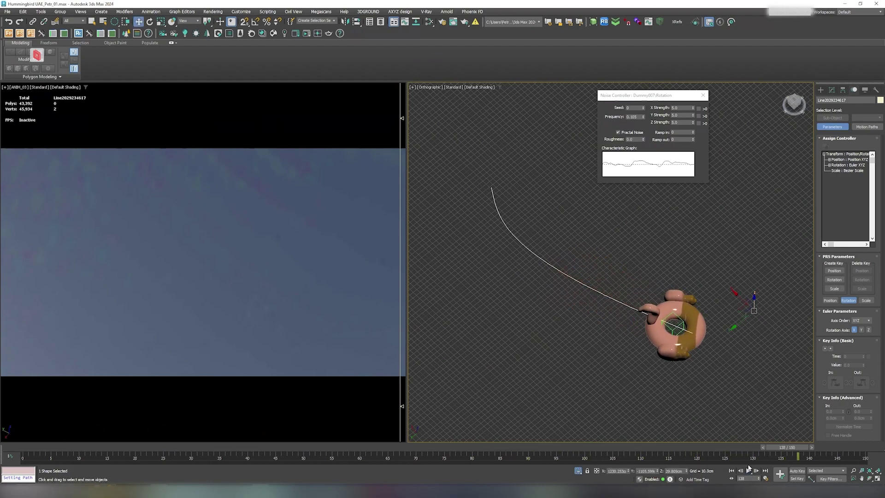
left_click_drag(780, 446, 348, 446)
left_click_drag(313, 419, 123, 374)
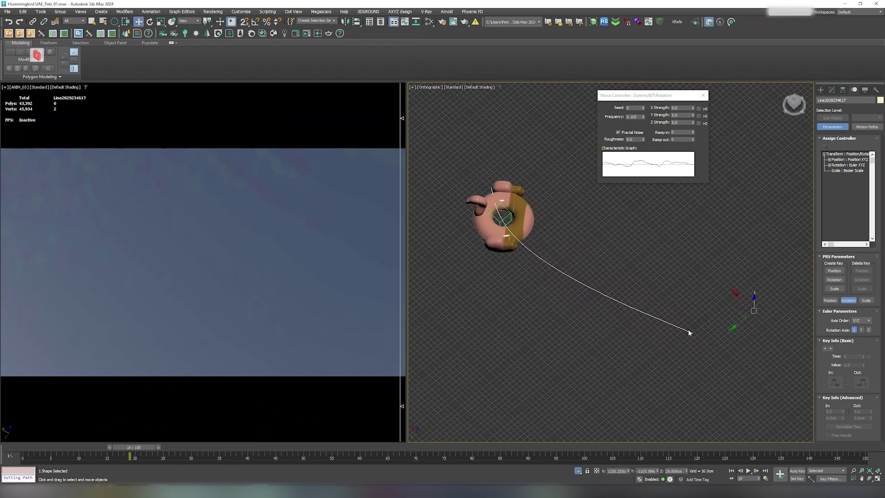
Snap the path's end vertex close to the float and shorten its tangent handle
left_click(691, 332)
left_click(832, 90)
left_click(833, 165)
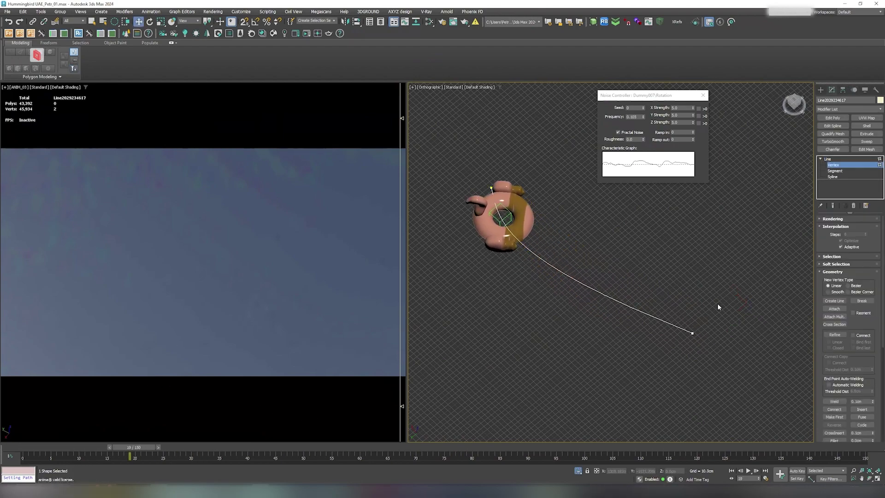
left_click(692, 332)
key("s")
left_click_drag(682, 333, 612, 297)
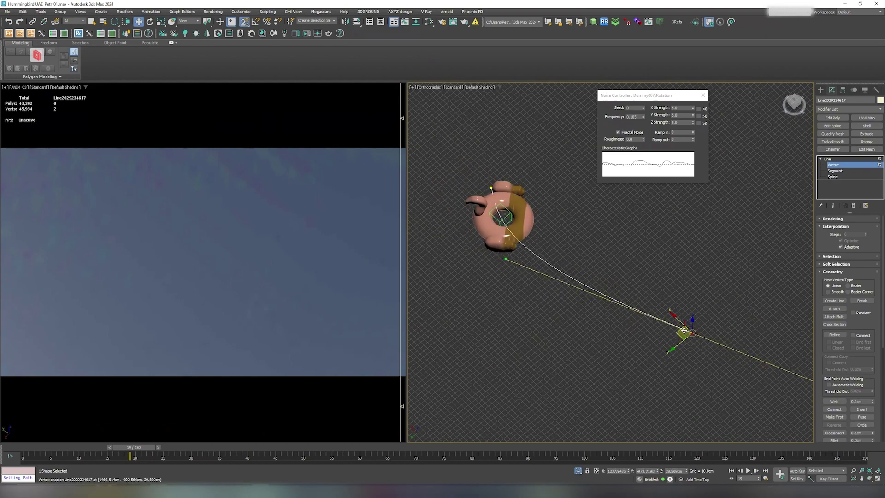
scroll(634, 313, "down", 3)
middle_click_drag(633, 311, 572, 299)
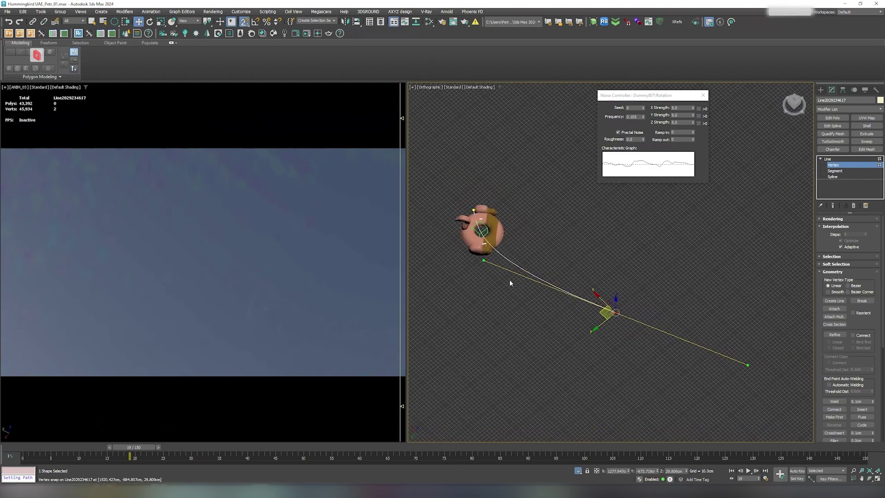
key("s")
left_click_drag(483, 262, 494, 244)
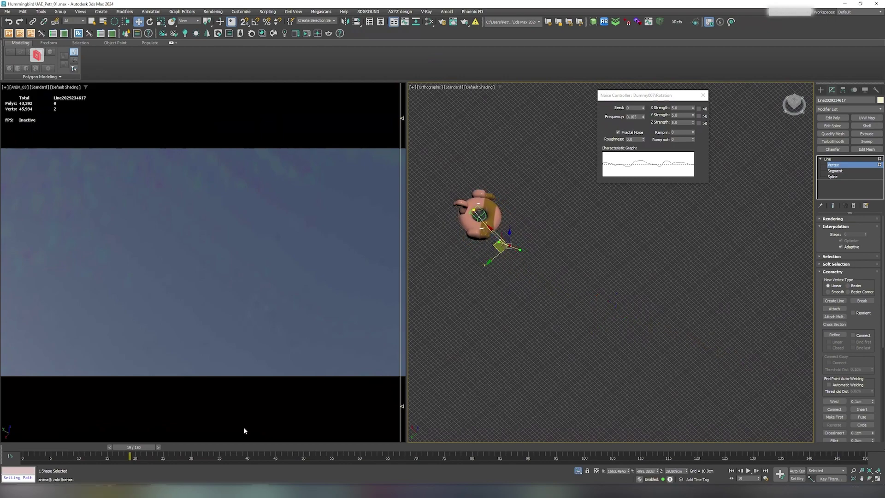
Replay the animation from frame 29 to check the shortened path
left_click_drag(125, 448, 178, 449)
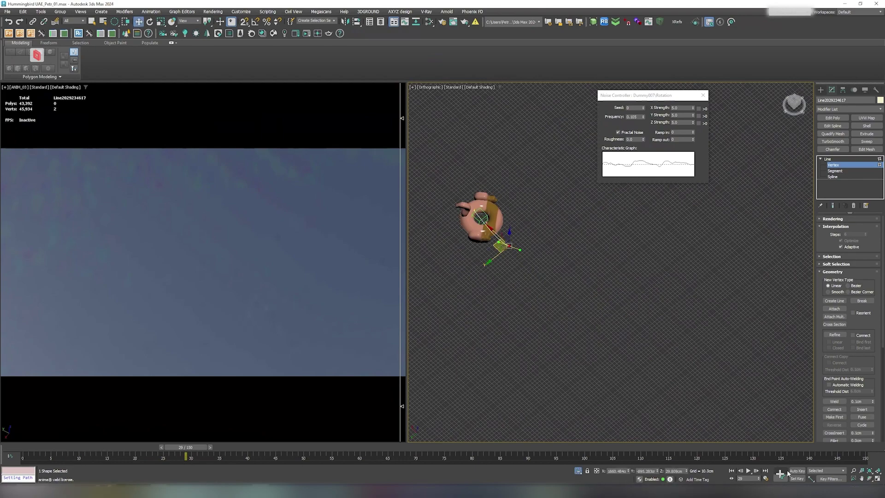
left_click(750, 470)
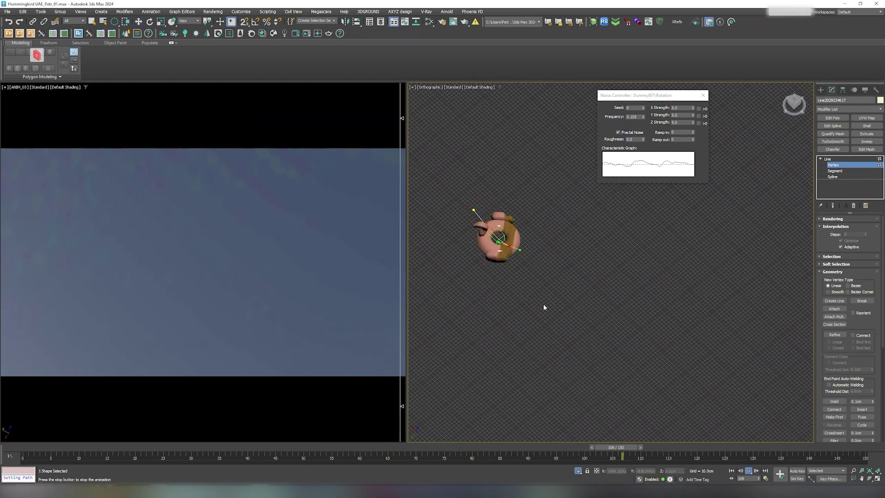
left_click(749, 471)
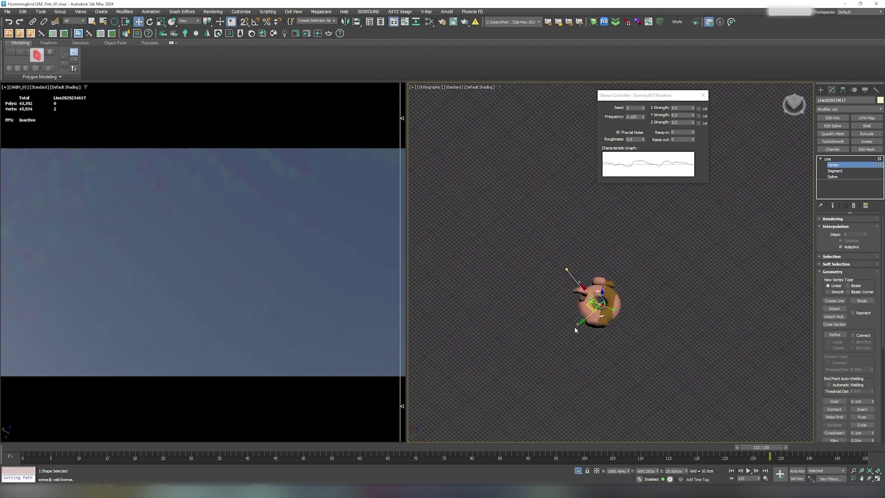
scroll(574, 327, "up", 2)
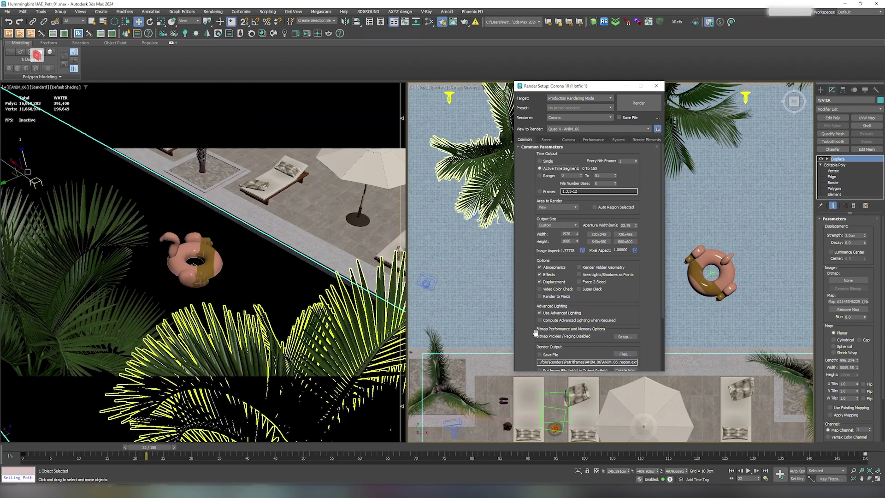
Enable Save File under Render Output in the Common tab
scroll(536, 334, "down", 2)
left_click(540, 327)
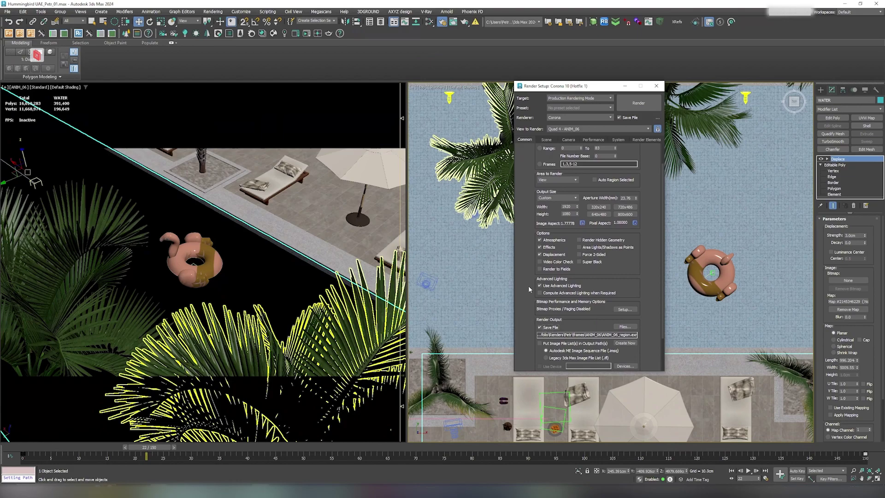
scroll(528, 336, "up", 2)
Review the Corona Scene, Camera and Performance settings, including the noise level limit
left_click(546, 140)
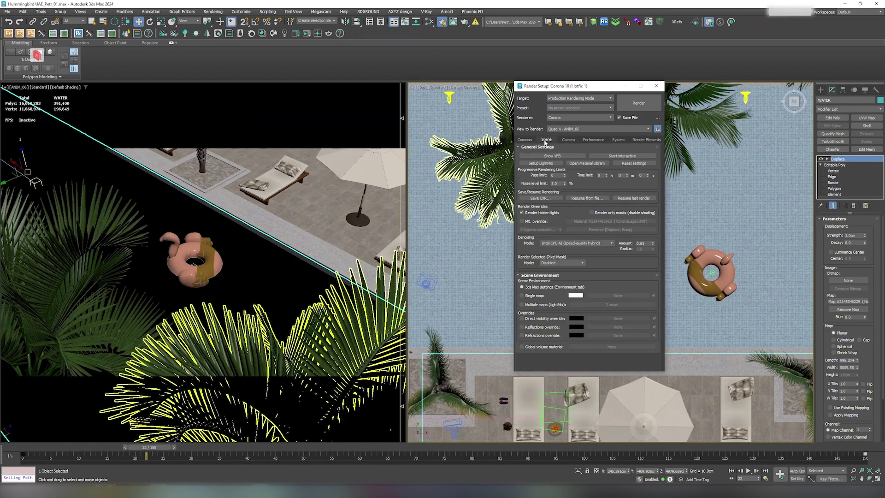
double_click(557, 183)
left_click(570, 139)
left_click(591, 140)
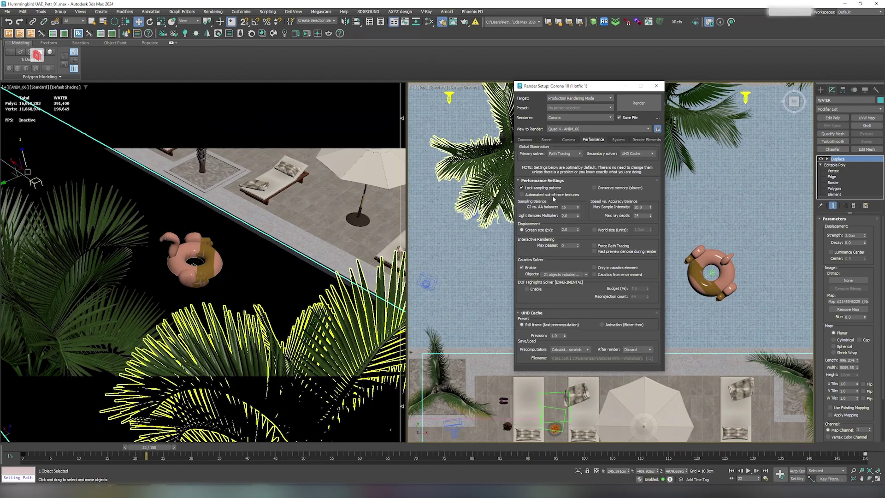
mouse_move(529, 270)
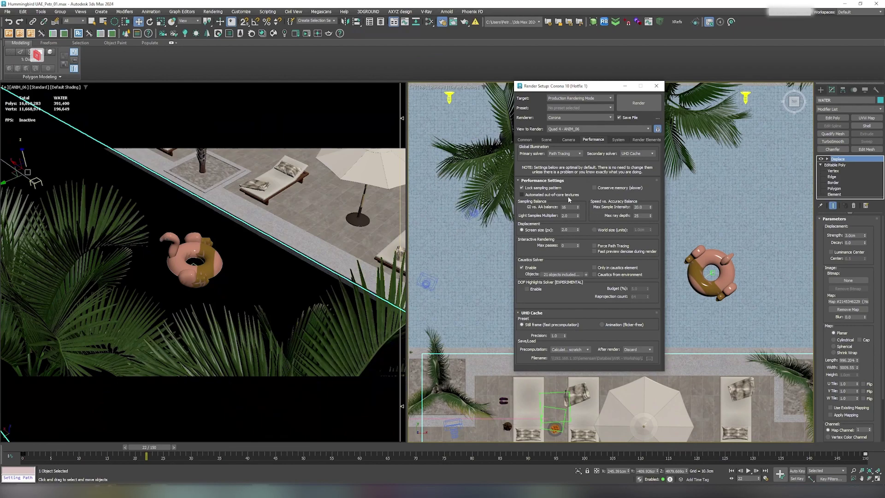
left_click(494, 225)
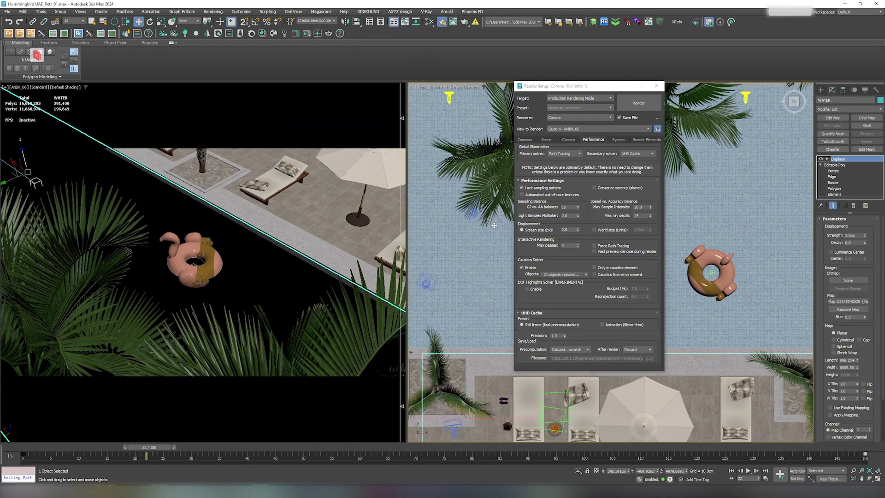
scroll(494, 225, "down", 10)
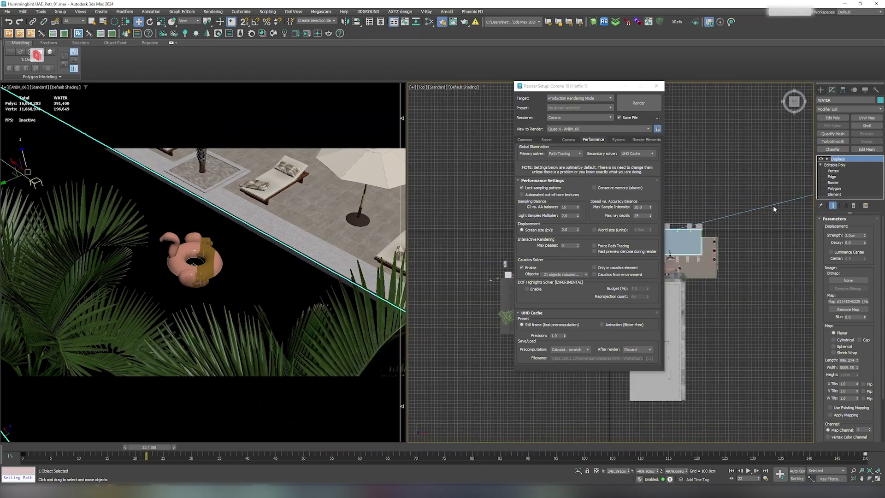
Select the CoronaSun and the WATER object to inspect them
middle_click_drag(773, 209, 734, 213)
left_click(738, 213)
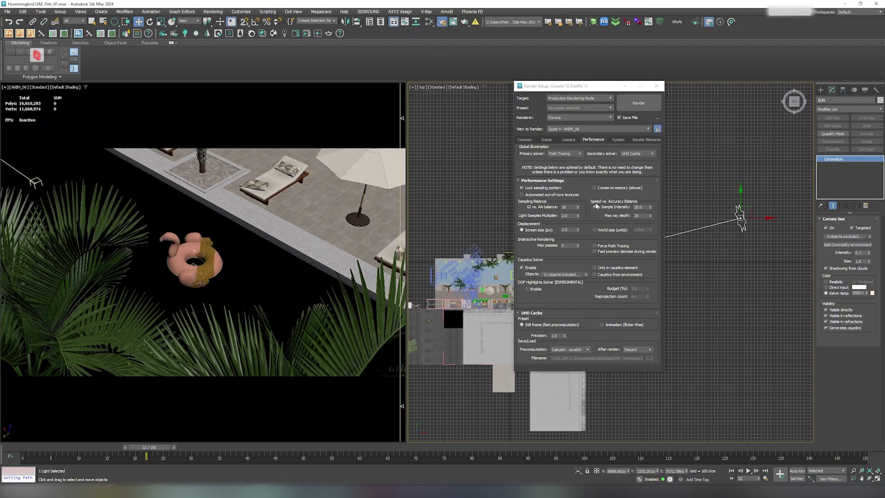
left_click_drag(594, 87, 655, 86)
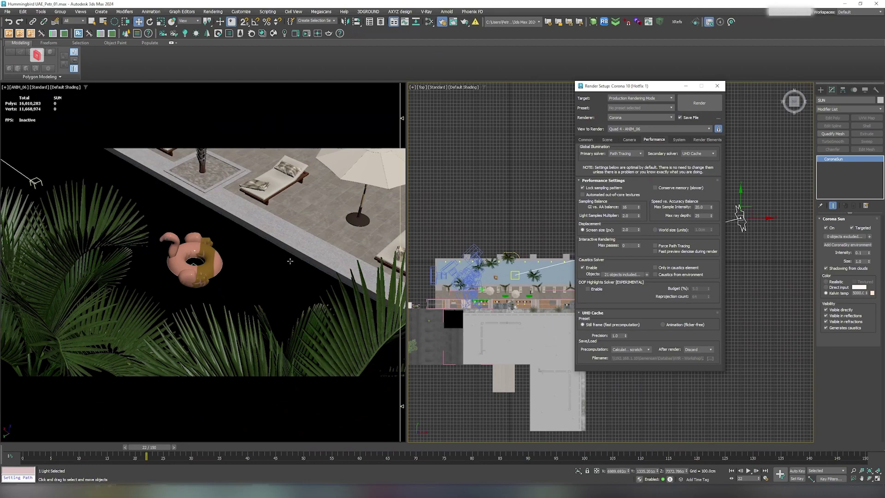
left_click(268, 265)
left_click(241, 261)
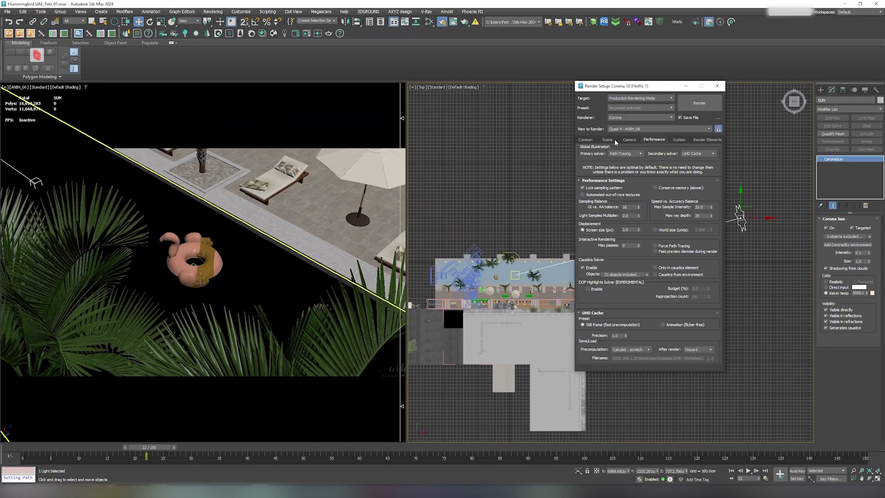
Check the Common, Scene, Performance and System tabs, then render the ANIM_06 view in Corona
left_click(585, 140)
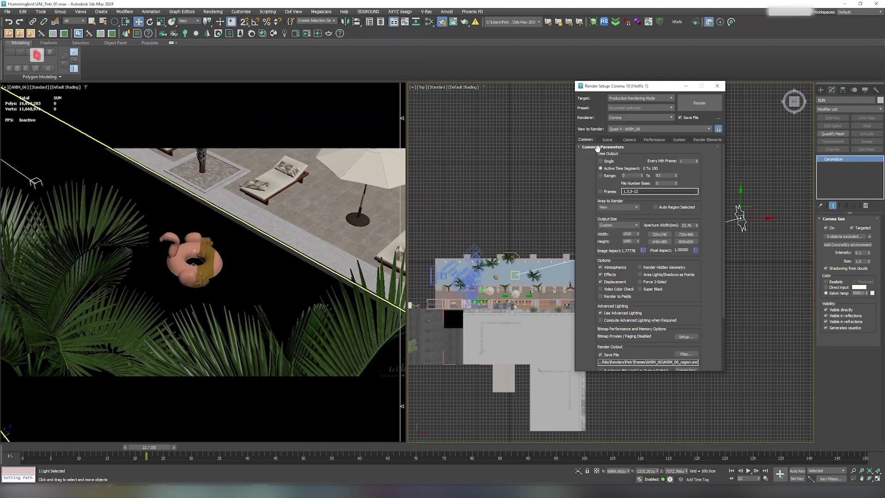
left_click(607, 140)
left_click(655, 140)
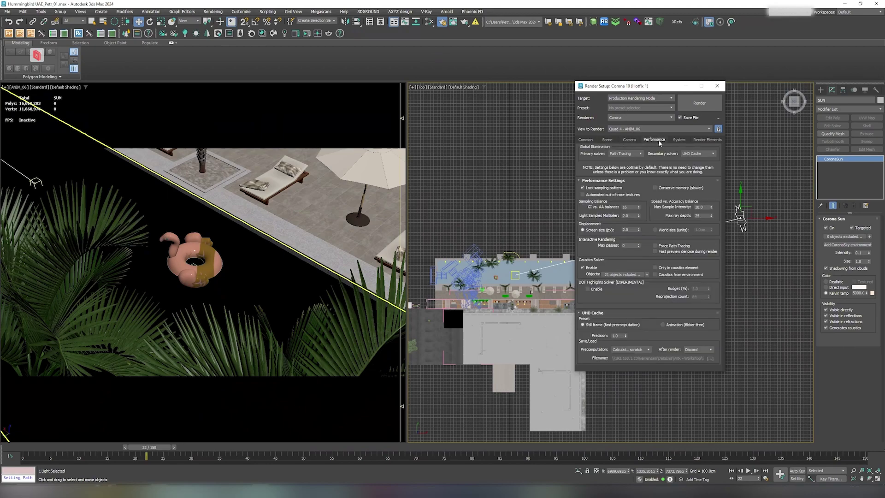
left_click(678, 140)
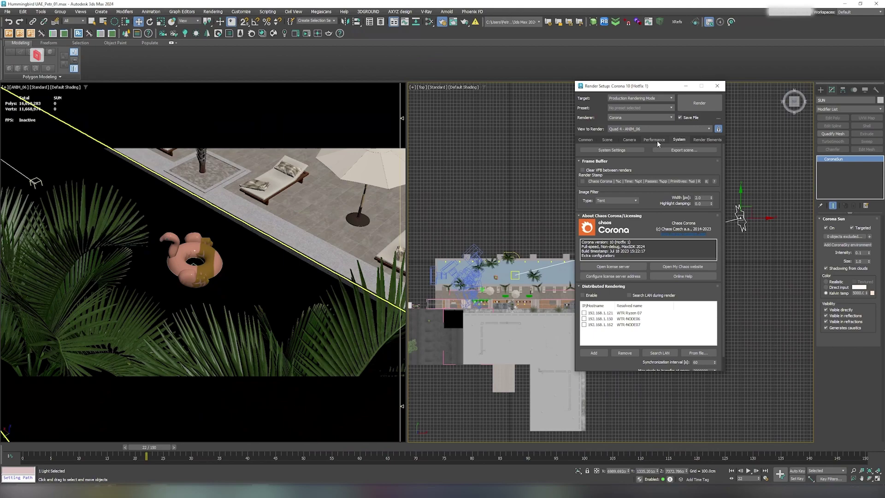
left_click(307, 34)
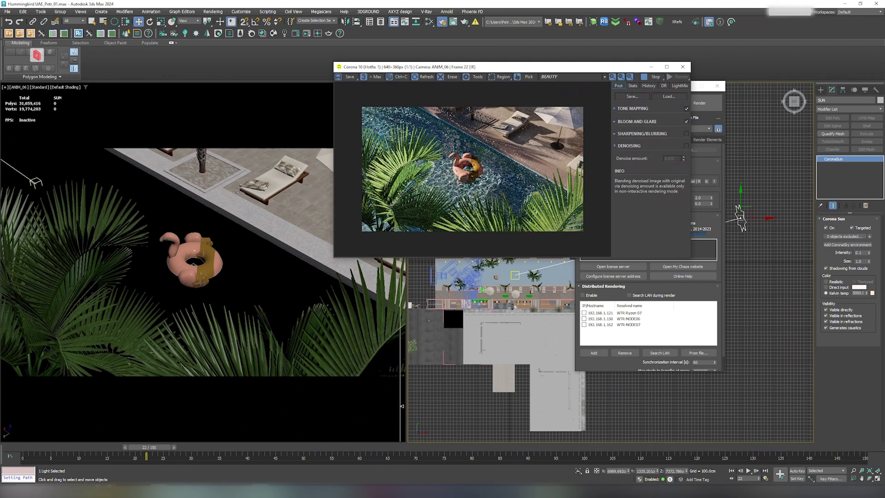
Select the ANIM_06 camera from its viewport label and maximize the Corona VFB window
left_click(22, 87)
left_click(21, 87)
left_click(27, 211)
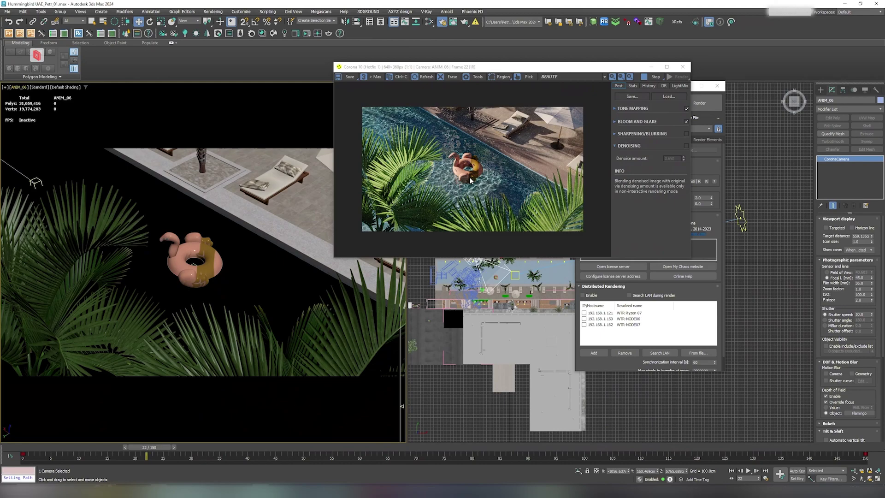
left_click(666, 68)
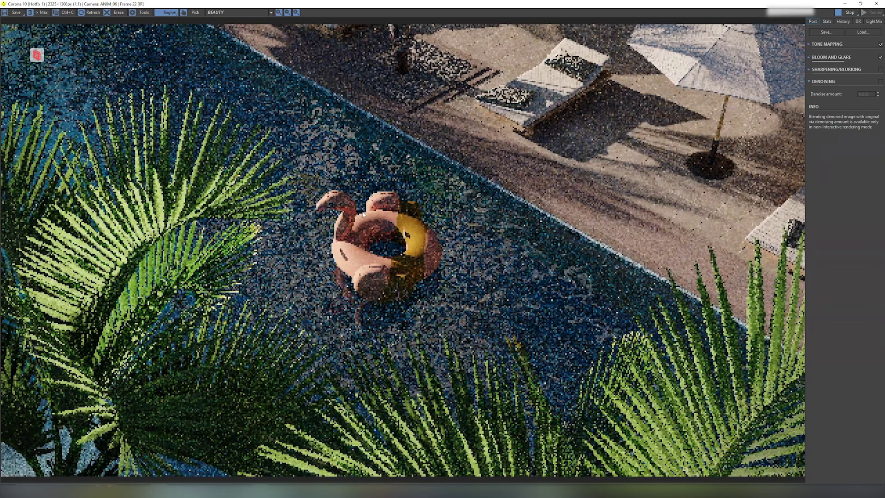
Region-render the flamingo float and surrounding water in Corona, then stop and close the frame buffer
left_click_drag(365, 218, 557, 378)
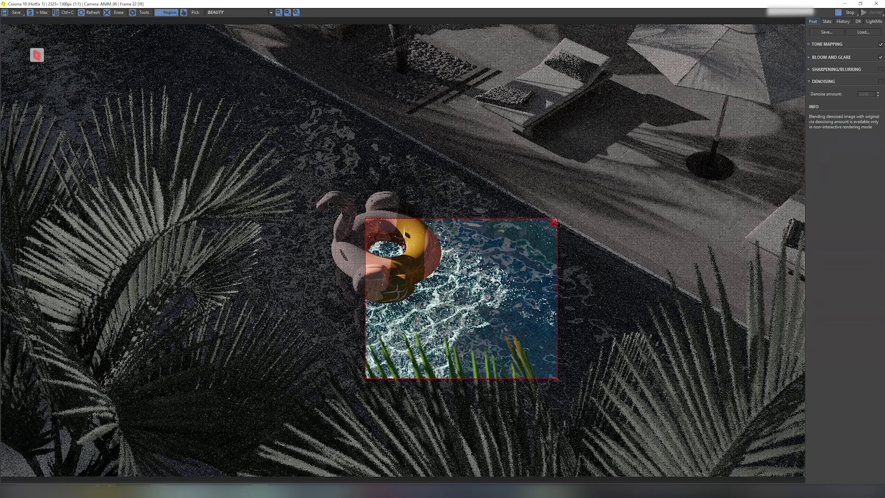
left_click(850, 12)
left_click(845, 4)
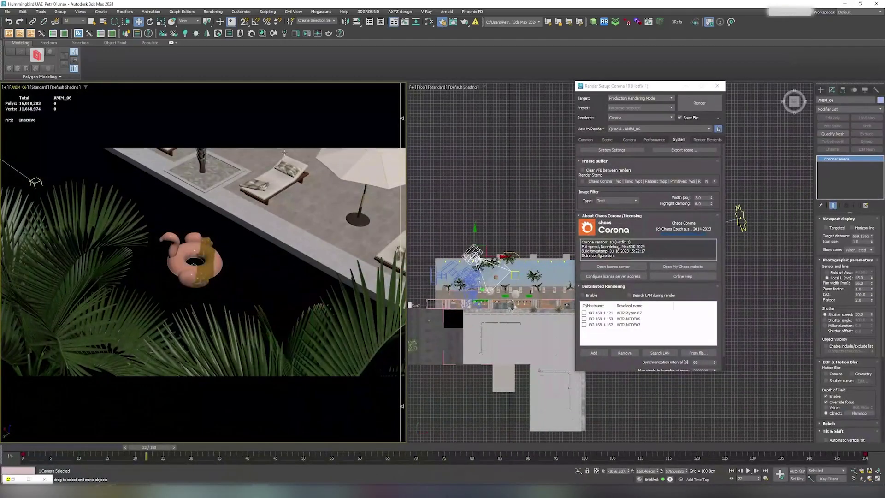